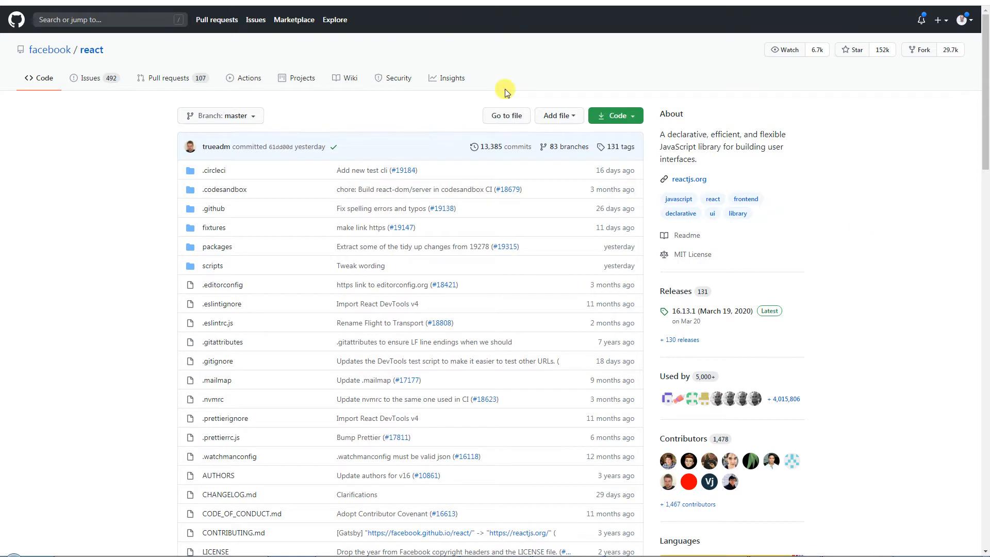
View the list of branches of the facebook/react repository.
{"action": "left_click", "coordinate": [232, 122]}
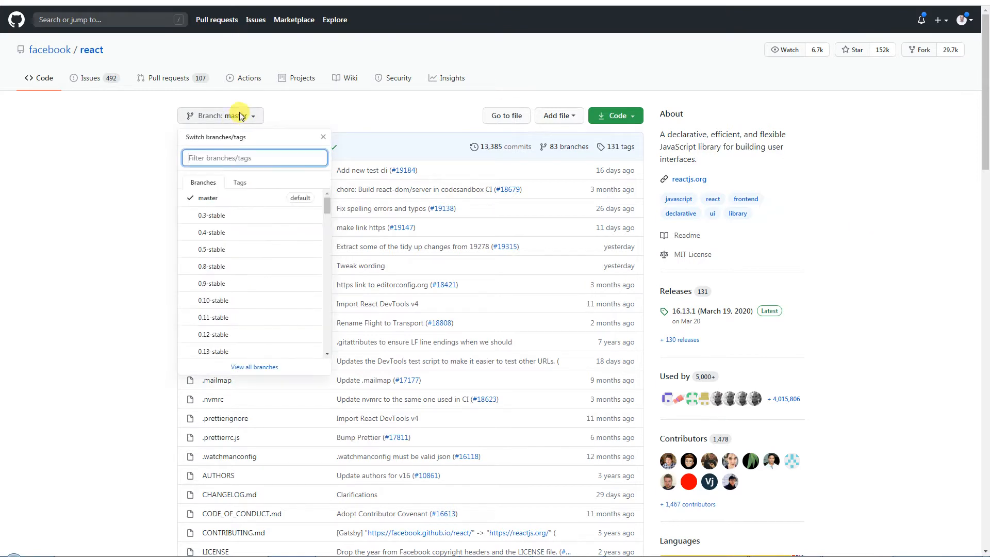
{"action": "mouse_move", "coordinate": [327, 201]}
{"action": "left_mouse_down"}
{"action": "mouse_move", "coordinate": [327, 341]}
{"action": "mouse_move", "coordinate": [333, 208]}
{"action": "left_mouse_up"}
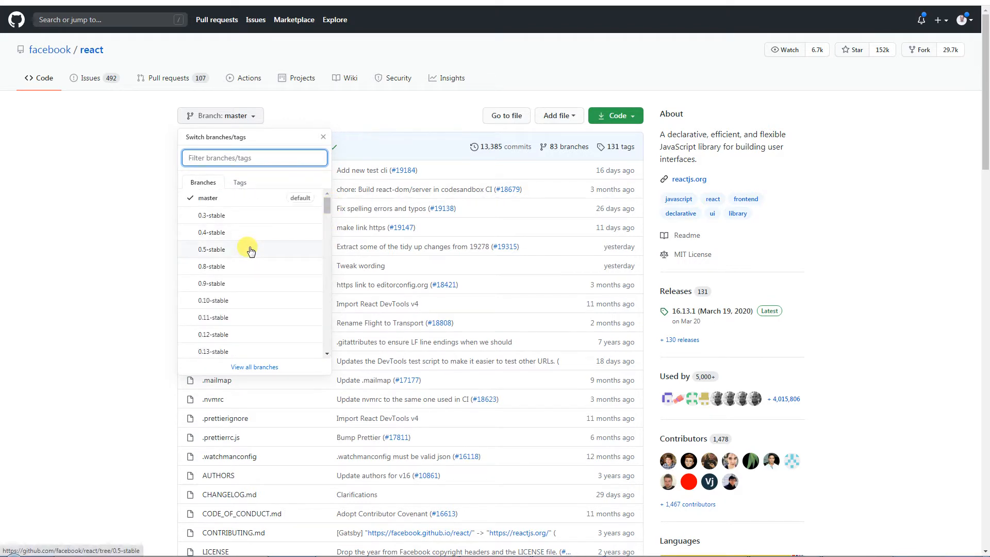
{"action": "left_click", "coordinate": [128, 250]}
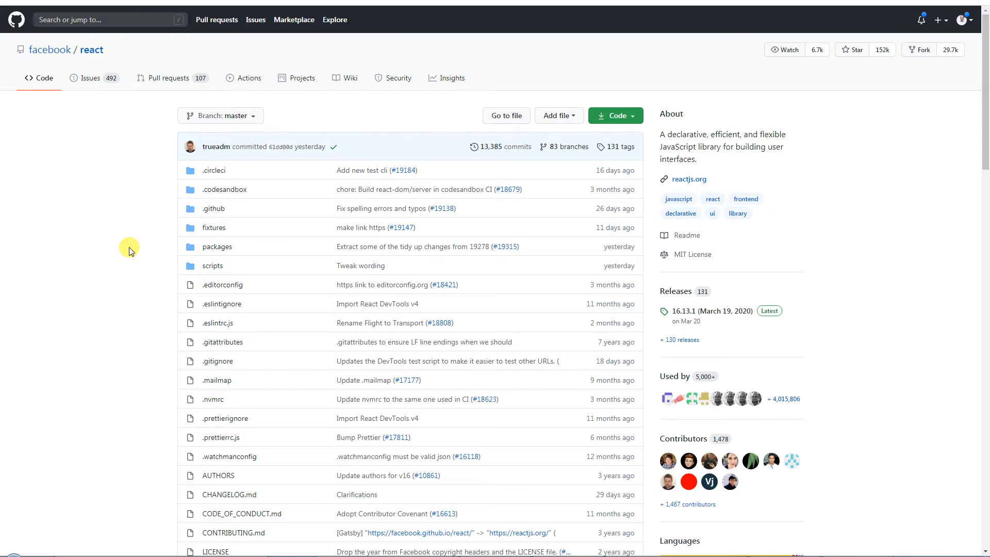
{"action": "left_click", "coordinate": [231, 117]}
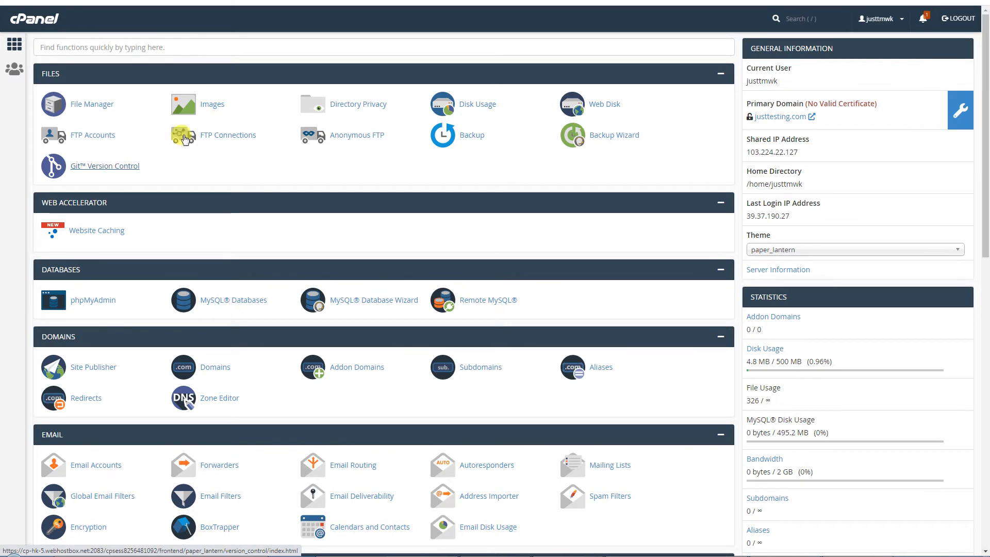
Open Git Version Control in cPanel and start creating a new repository with cloning turned off.
{"action": "left_click", "coordinate": [105, 166]}
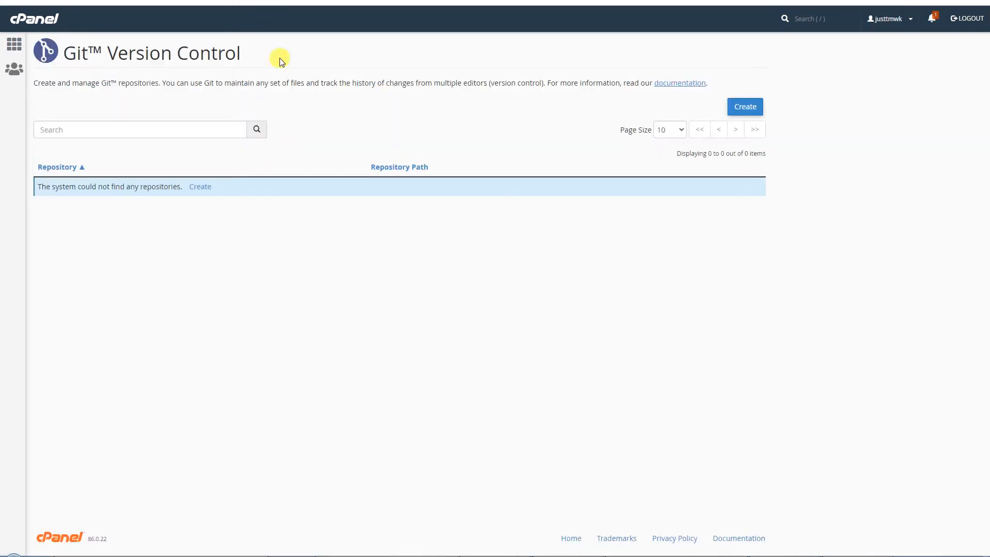
{"action": "left_click_drag", "start_coordinate": [65, 60], "coordinate": [303, 49]}
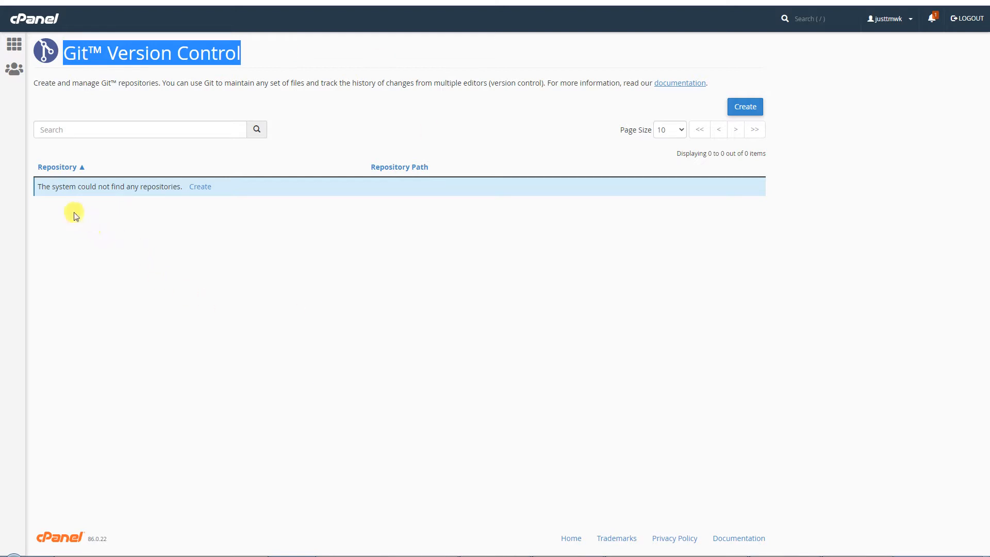
{"action": "left_click", "coordinate": [732, 110]}
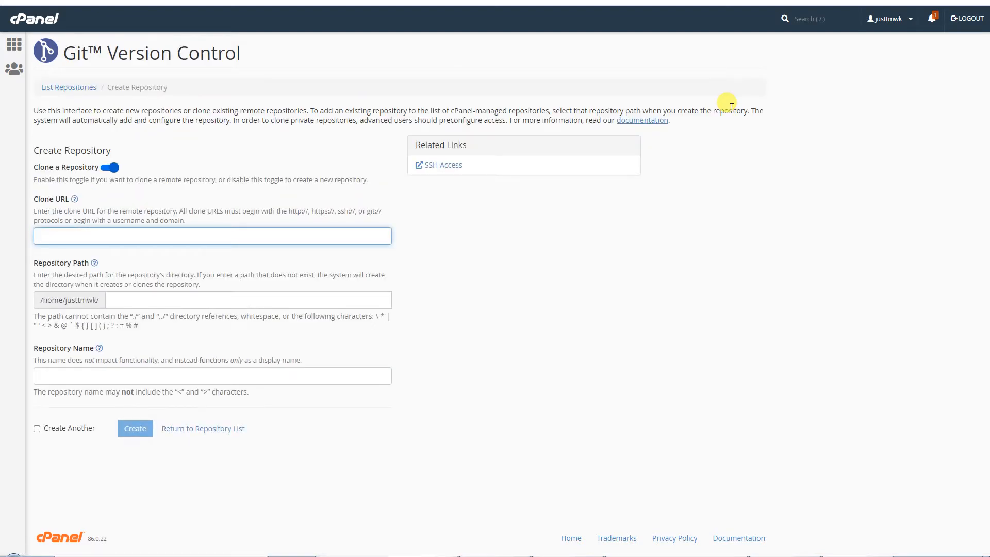
{"action": "left_click", "coordinate": [112, 173]}
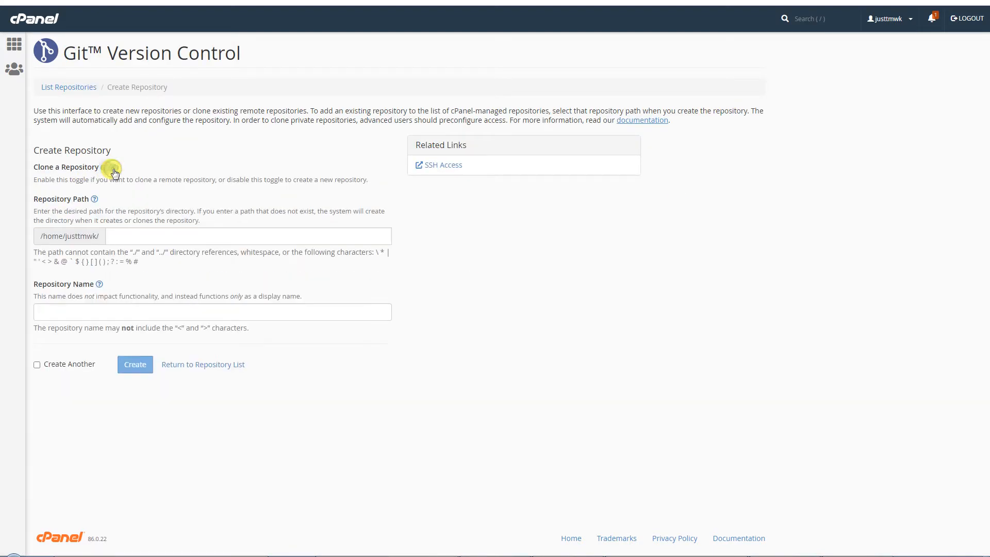
{"action": "left_click", "coordinate": [113, 174]}
{"action": "left_click", "coordinate": [113, 172]}
Set the repository path to repoOne inside the home directory.
{"action": "left_click", "coordinate": [137, 235]}
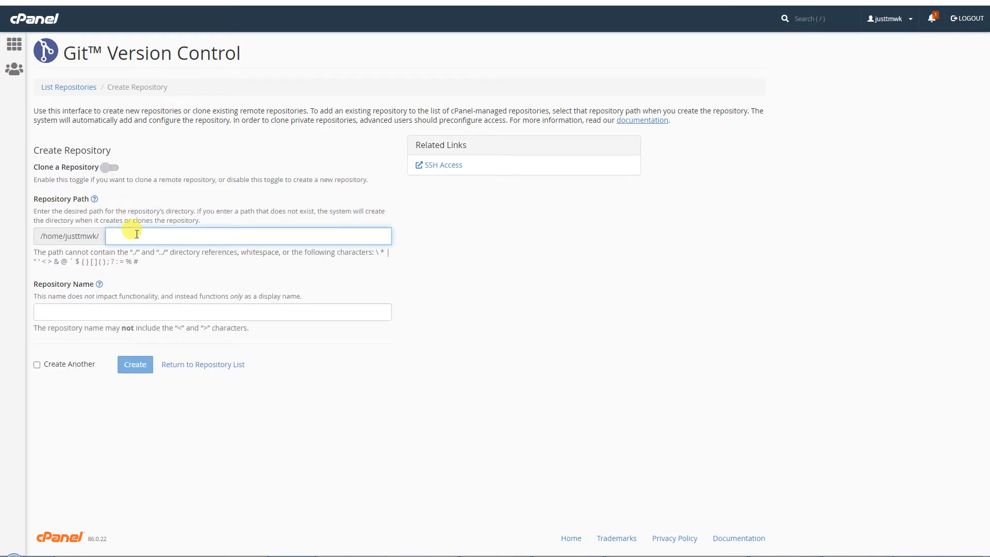
{"action": "type", "text": "repo"}
{"action": "type", "text": "name"}
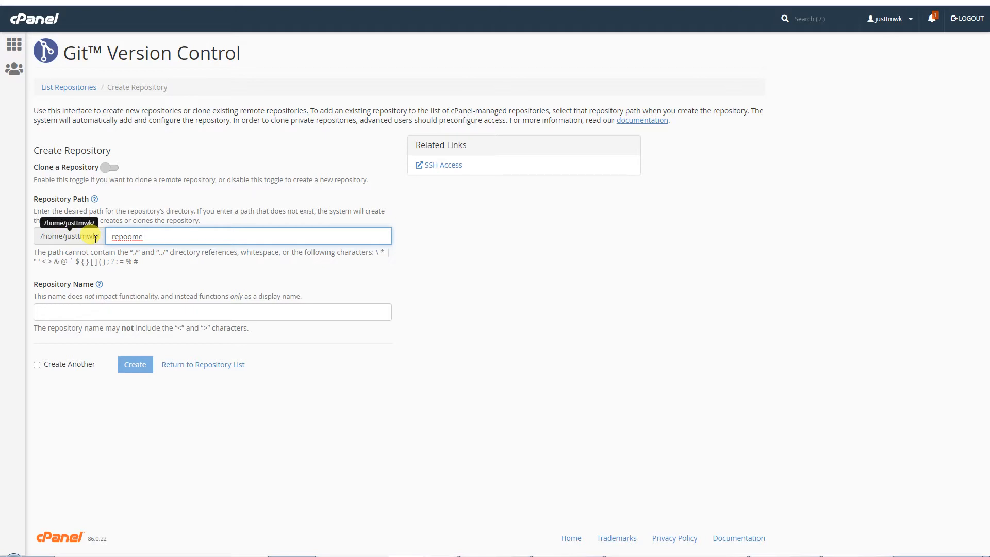
{"action": "left_click", "coordinate": [132, 239]}
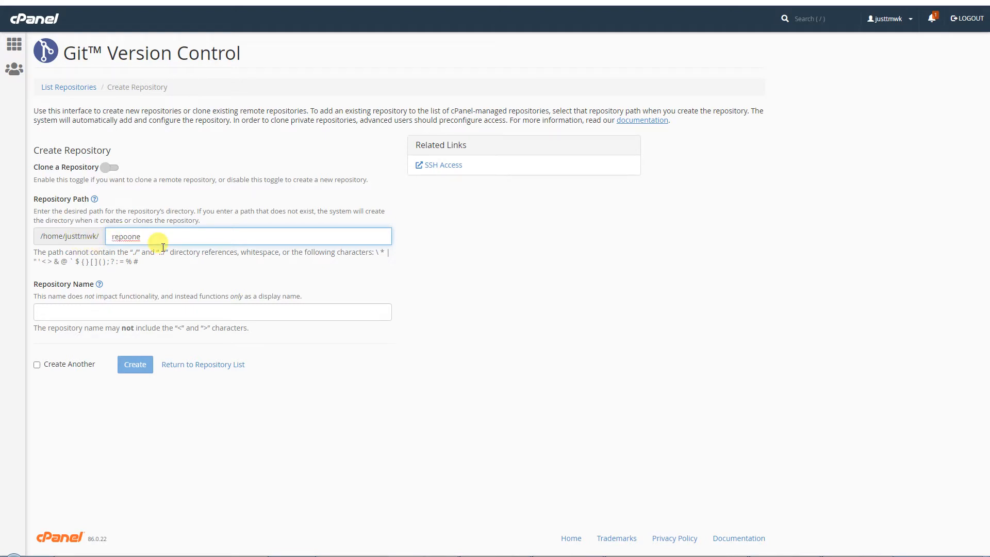
{"action": "key", "text": "Left"}
{"action": "key", "text": "Left"}
{"action": "key", "text": "Left"}
{"action": "key", "text": "Left"}
{"action": "key", "text": "Delete"}
{"action": "type", "text": "O"}
{"action": "left_click", "coordinate": [510, 239]}
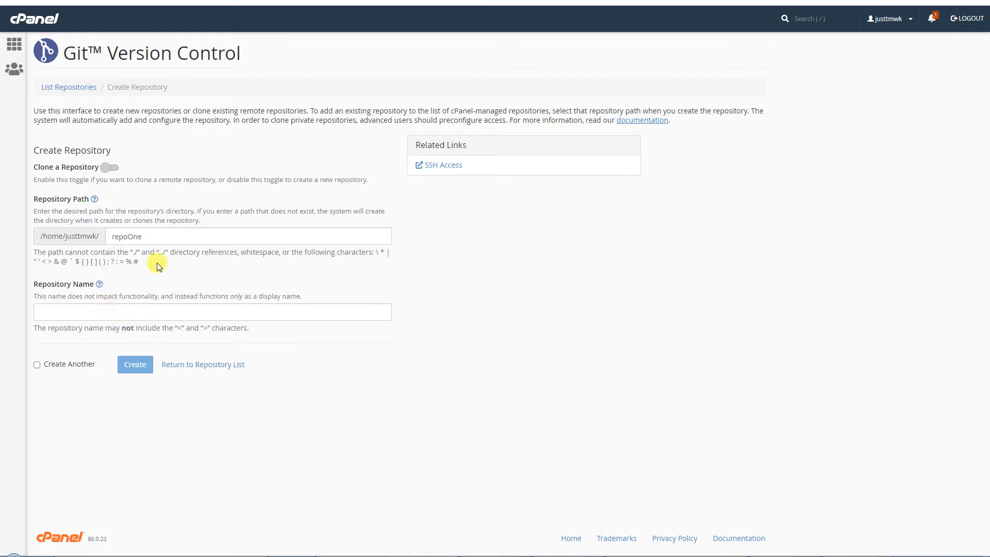
Name the repository "Repo One" and create it.
{"action": "left_click", "coordinate": [145, 311]}
{"action": "type", "text": "rep"}
{"action": "key", "text": "BackSpace"}
{"action": "key", "text": "BackSpace"}
{"action": "key", "text": "BackSpace"}
{"action": "type", "text": "R"}
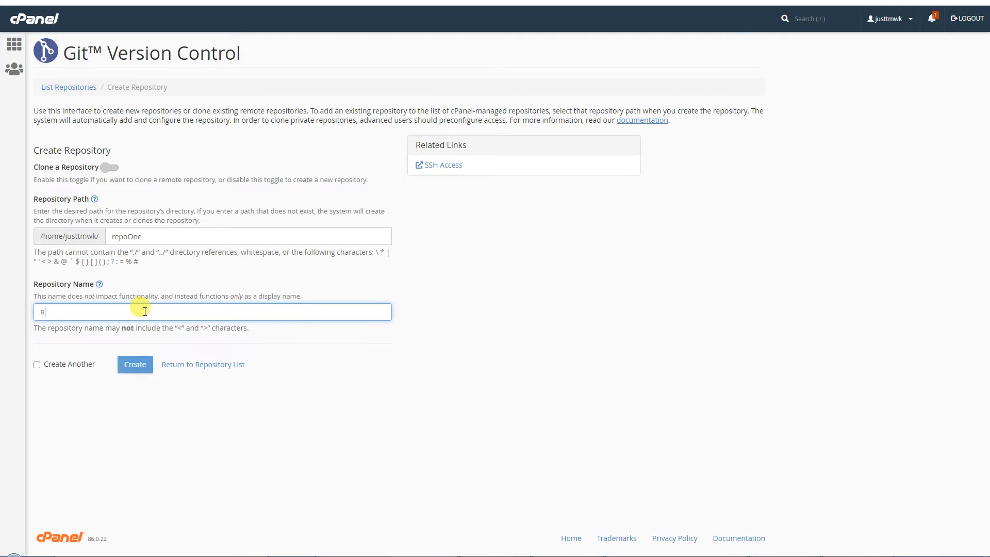
{"action": "type", "text": "epo One"}
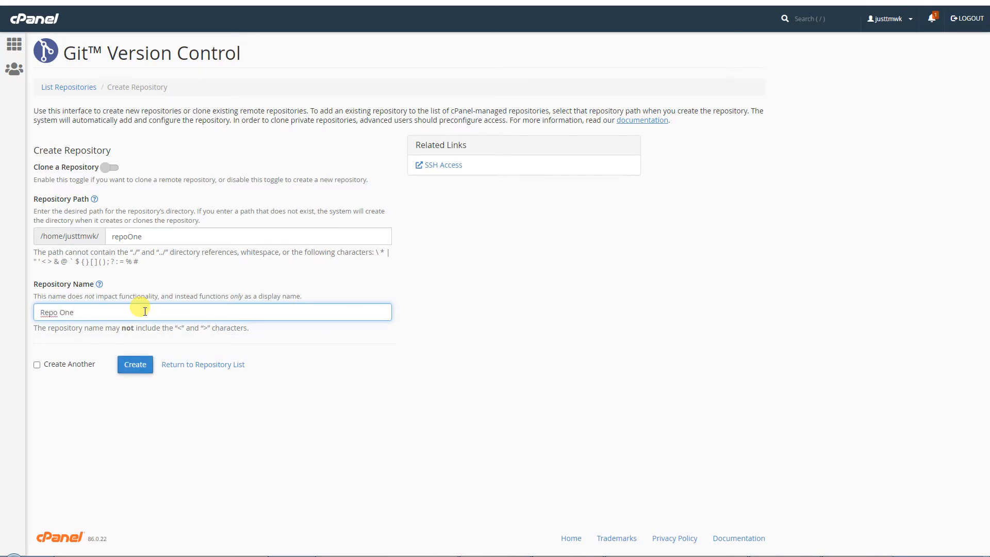
{"action": "left_click", "coordinate": [132, 366]}
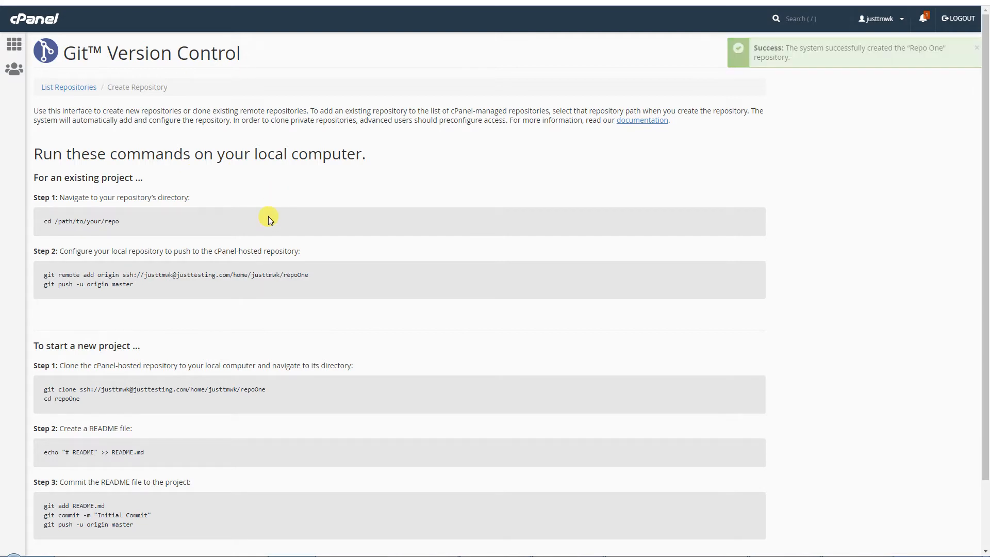
Review the commands for connecting an existing local project to the repository and pushing it.
{"action": "left_click_drag", "start_coordinate": [41, 226], "coordinate": [150, 225]}
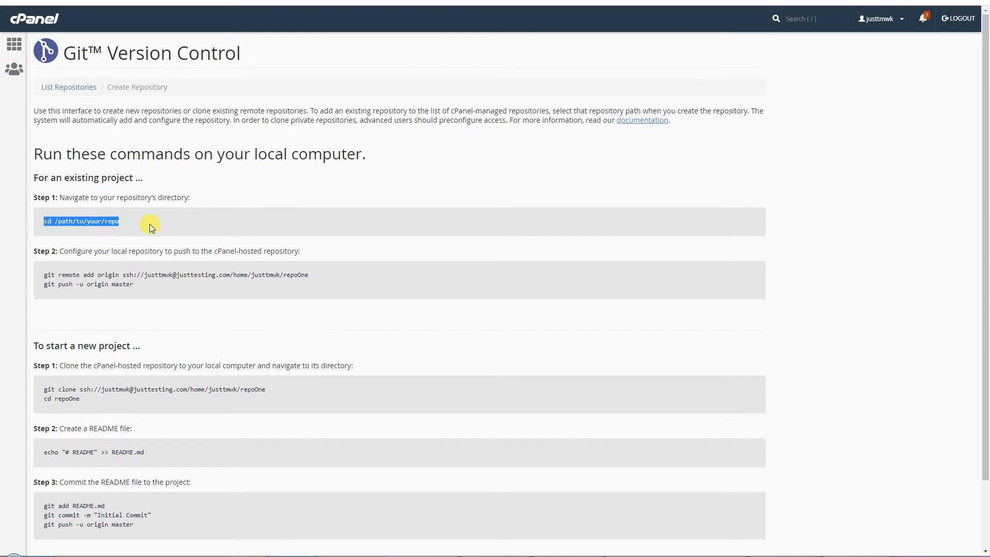
{"action": "left_click", "coordinate": [149, 229]}
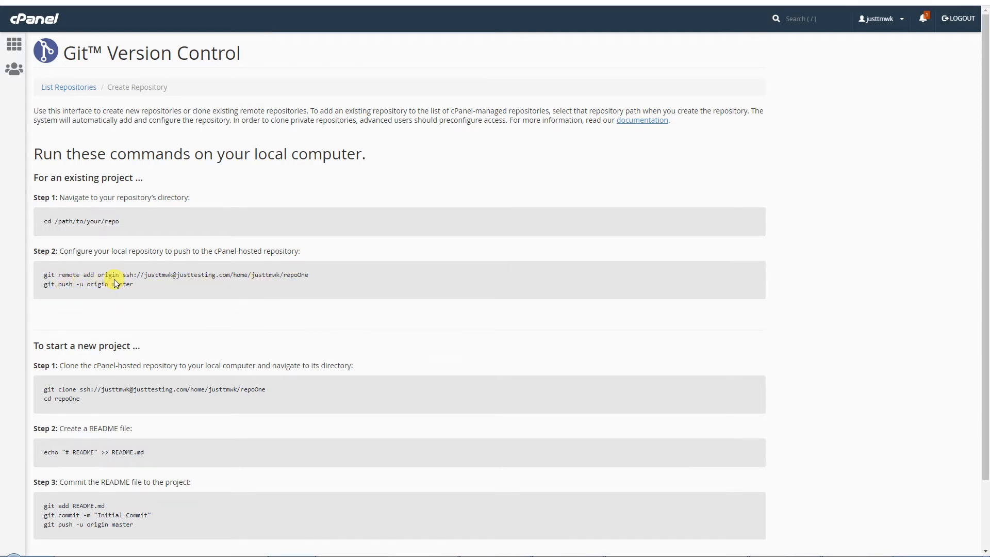
{"action": "left_click_drag", "start_coordinate": [123, 275], "coordinate": [139, 274]}
{"action": "left_click", "coordinate": [315, 275]}
{"action": "left_click_drag", "start_coordinate": [44, 289], "coordinate": [147, 285]}
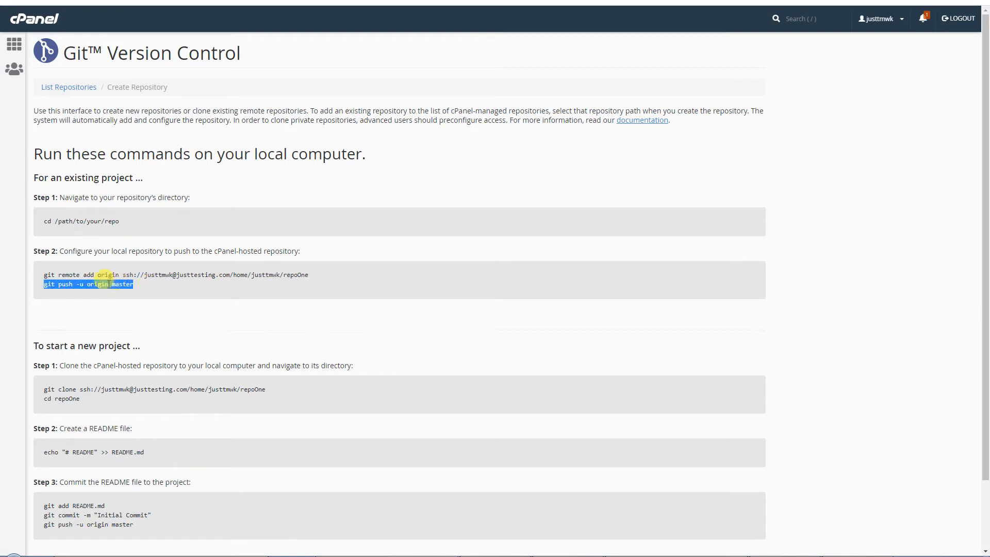
{"action": "double_click", "coordinate": [67, 284]}
{"action": "left_click", "coordinate": [171, 309]}
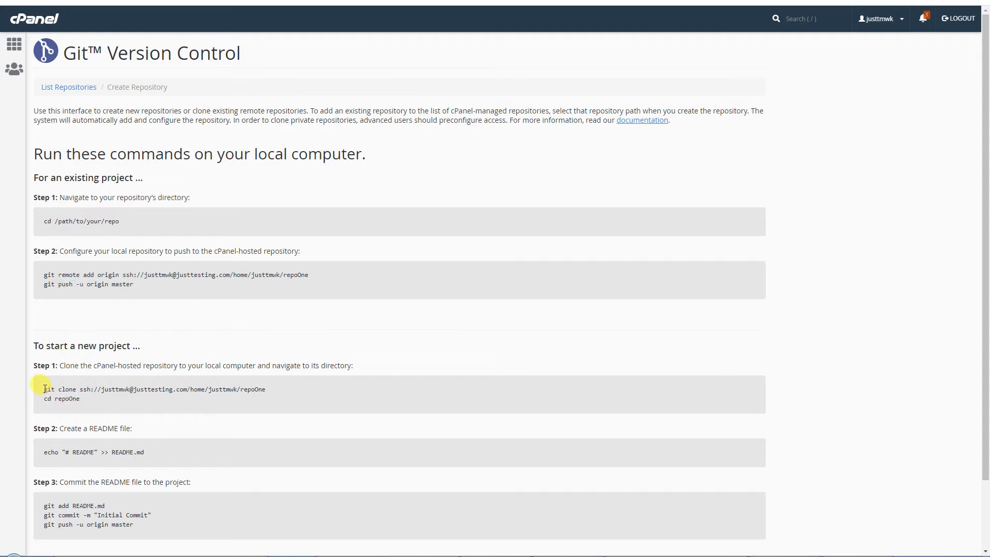
Review the clone, commit and push commands for starting a new project from the repository.
{"action": "left_click_drag", "start_coordinate": [78, 388], "coordinate": [317, 392]}
{"action": "scroll", "coordinate": [360, 383], "scroll_direction": "down", "scroll_amount": 3}
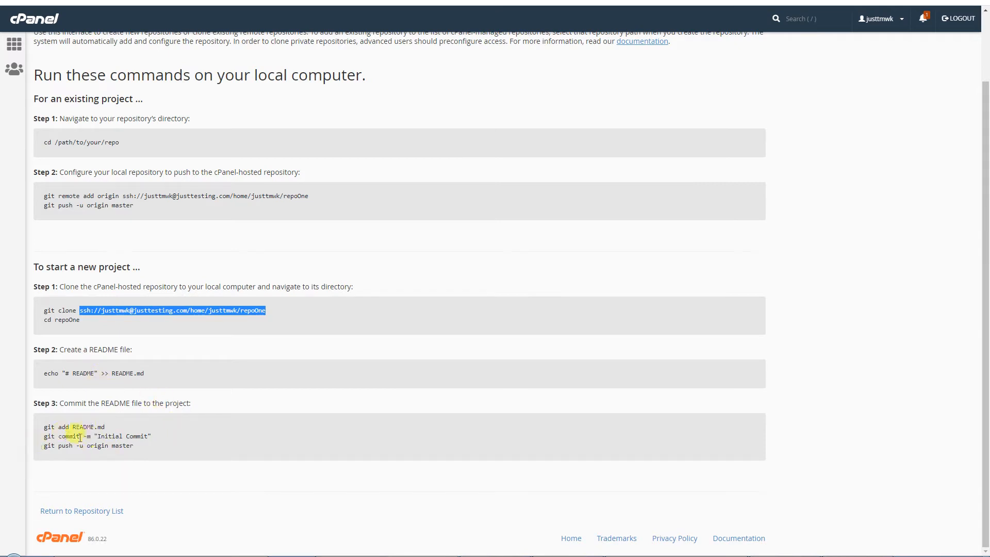
{"action": "left_click", "coordinate": [65, 435]}
{"action": "double_click", "coordinate": [66, 434]}
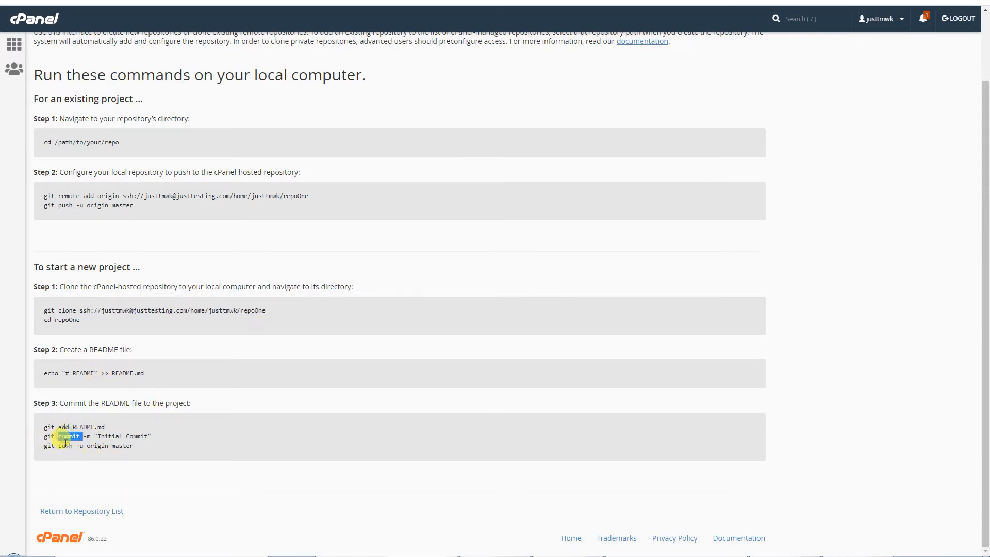
{"action": "double_click", "coordinate": [66, 445]}
{"action": "left_click", "coordinate": [333, 406]}
{"action": "scroll", "coordinate": [346, 393], "scroll_direction": "up", "scroll_amount": 3}
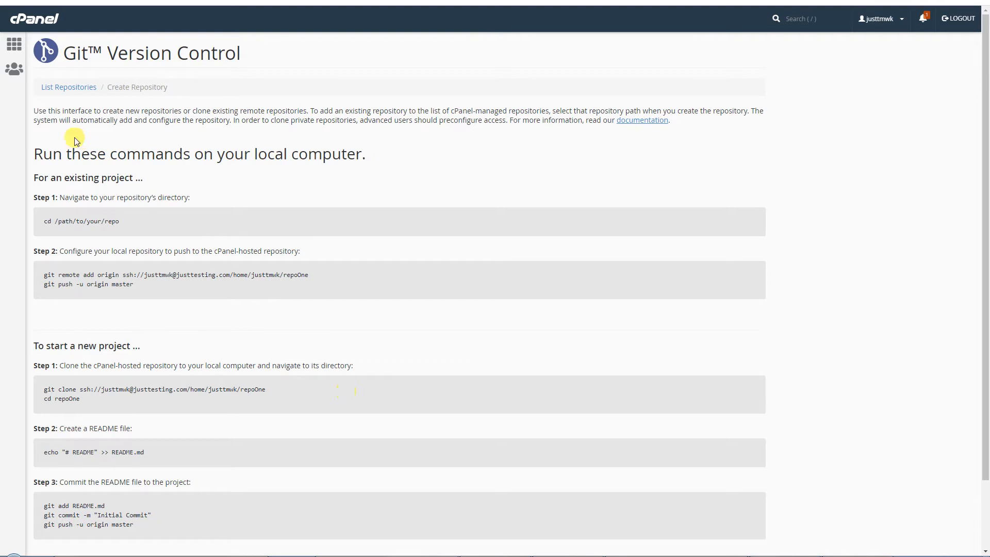
Return to the repository list and check the Repo One entry.
{"action": "left_click", "coordinate": [68, 87]}
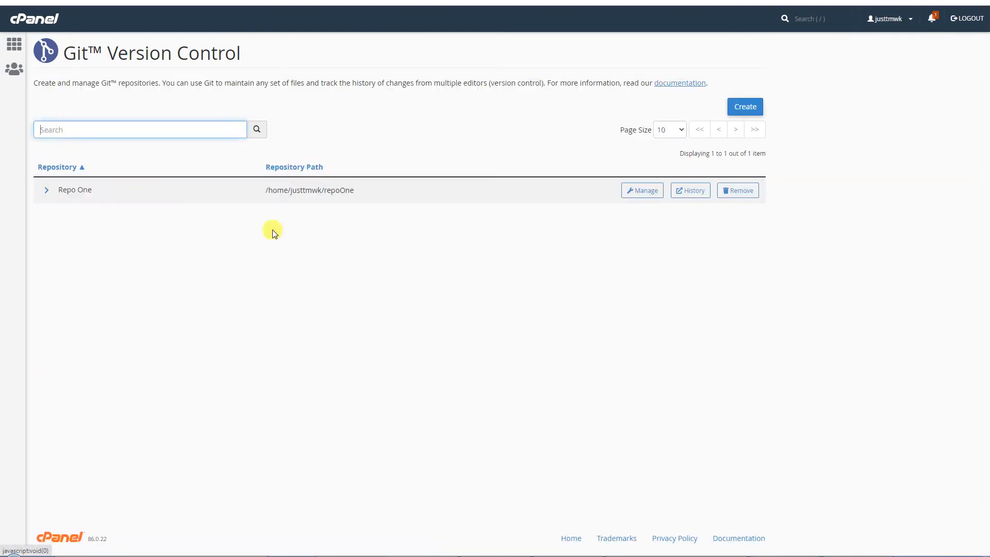
{"action": "double_click", "coordinate": [82, 190]}
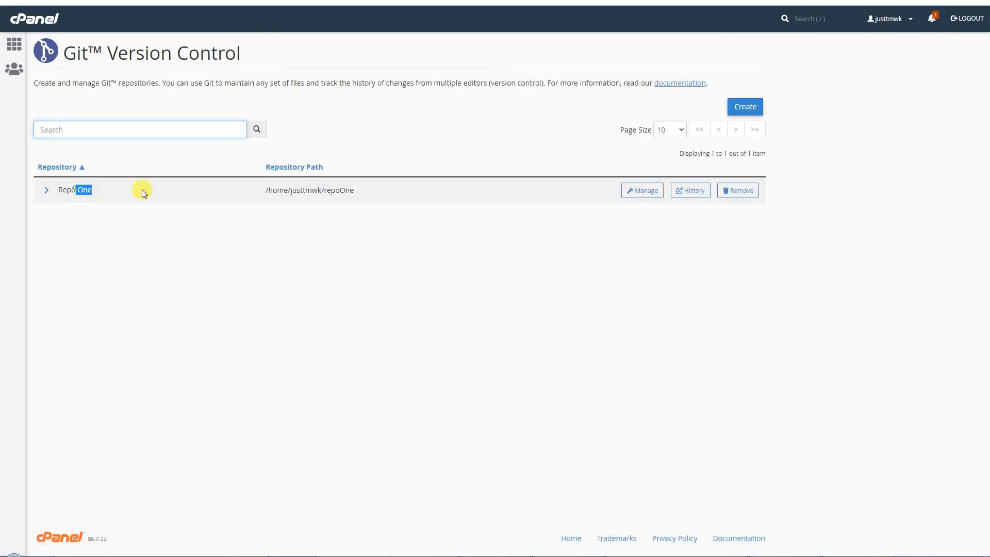
{"action": "left_click", "coordinate": [223, 191]}
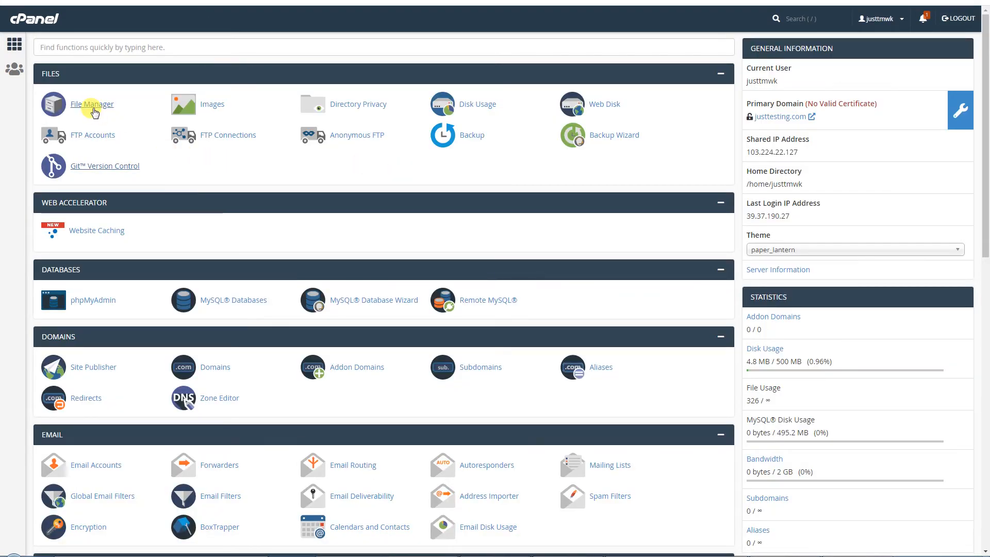
Open cPanel's File Manager in a new browser tab and switch to it.
{"action": "right_click", "coordinate": [93, 108]}
{"action": "left_click", "coordinate": [112, 115]}
{"action": "key", "text": "ctrl+Tab"}
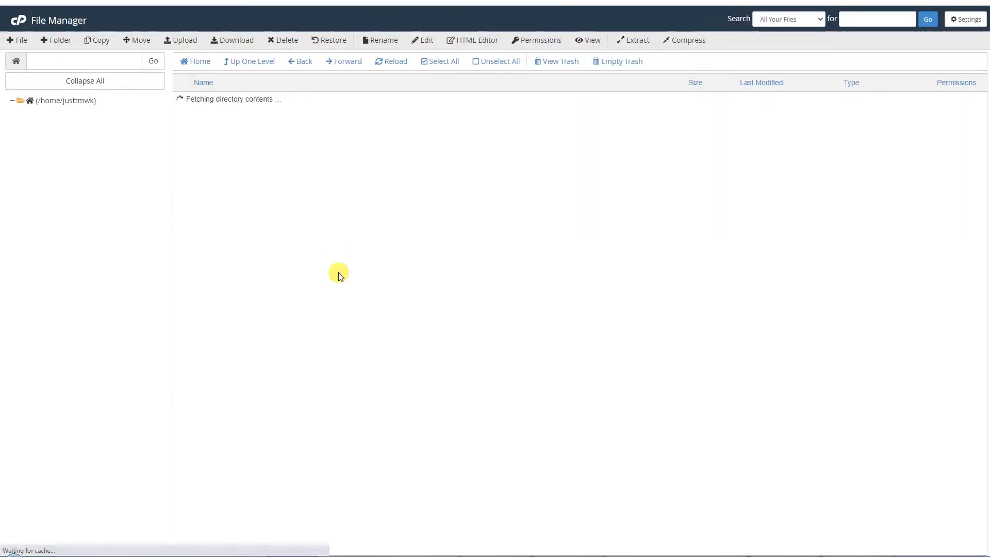
Inspect the contents of the public_html folder and go back to the home directory.
{"action": "double_click", "coordinate": [281, 160]}
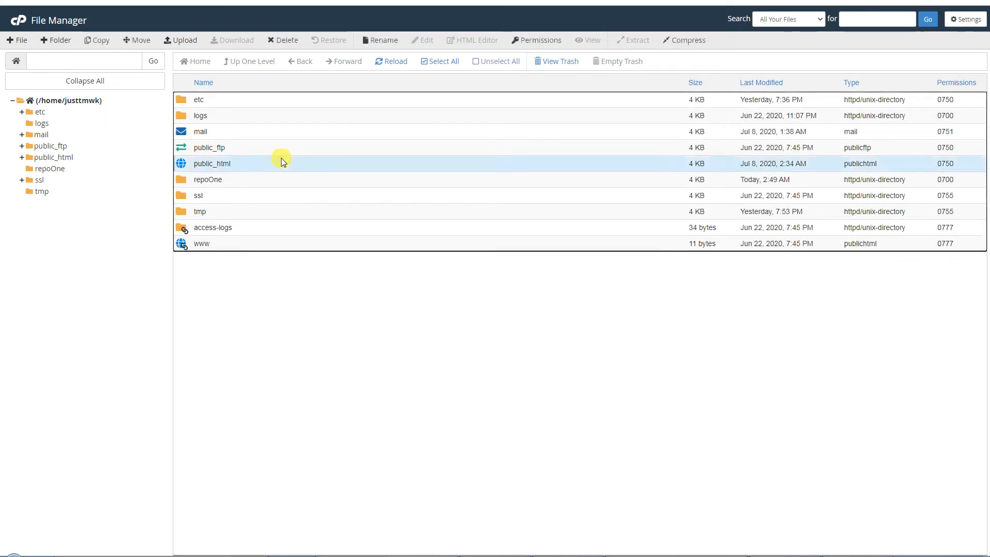
{"action": "left_click", "coordinate": [285, 314]}
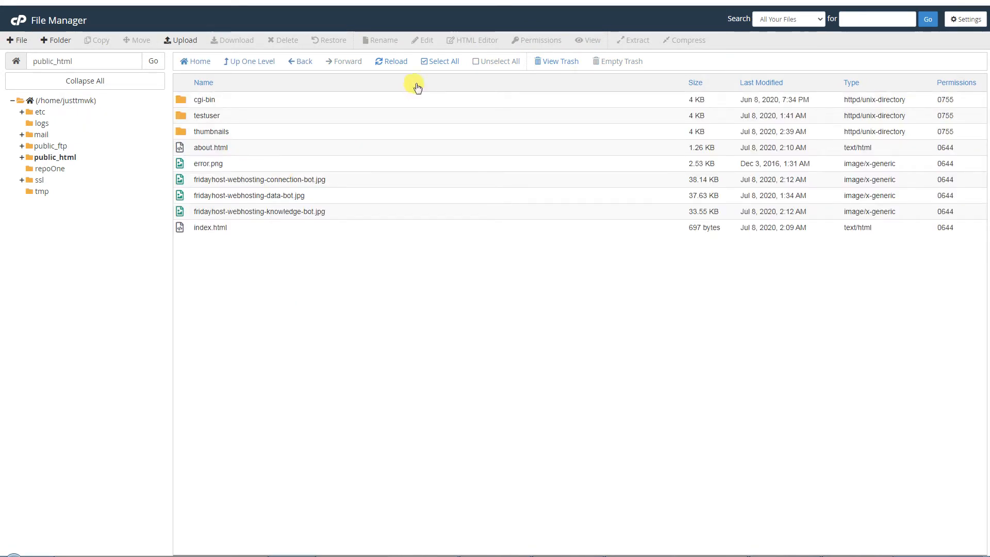
{"action": "left_click", "coordinate": [381, 62]}
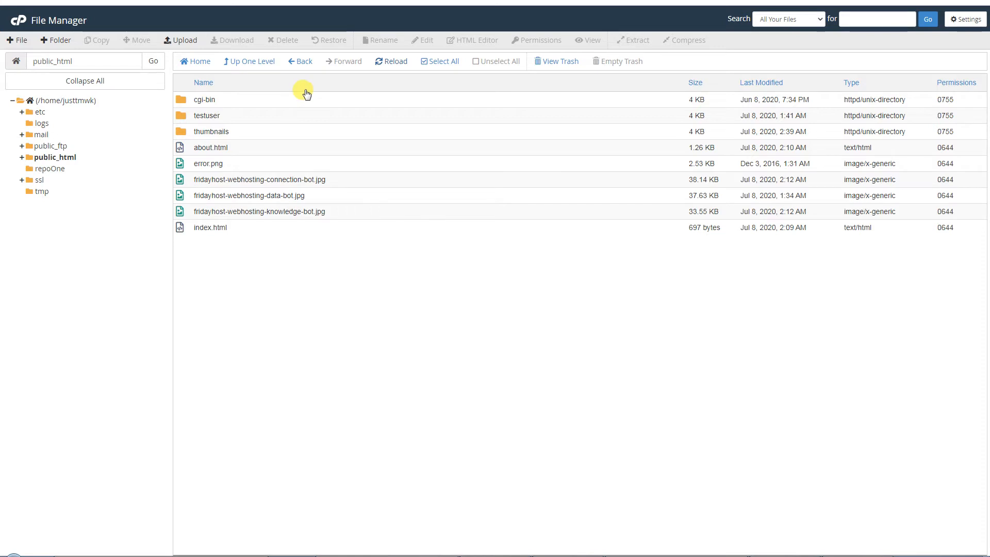
{"action": "left_click", "coordinate": [302, 61]}
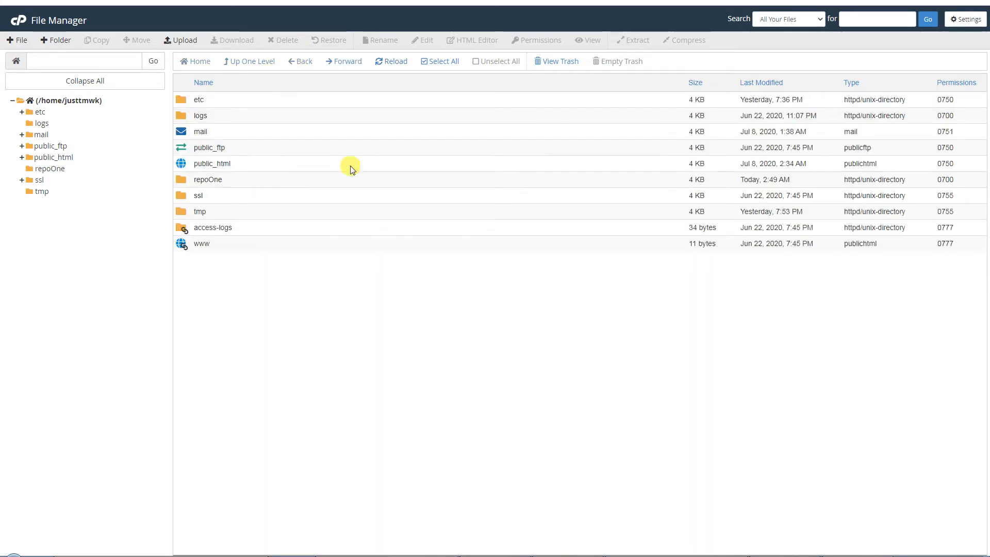
Open the repoOne folder, enable showing hidden files (dotfiles) and select the .git folder.
{"action": "double_click", "coordinate": [231, 186]}
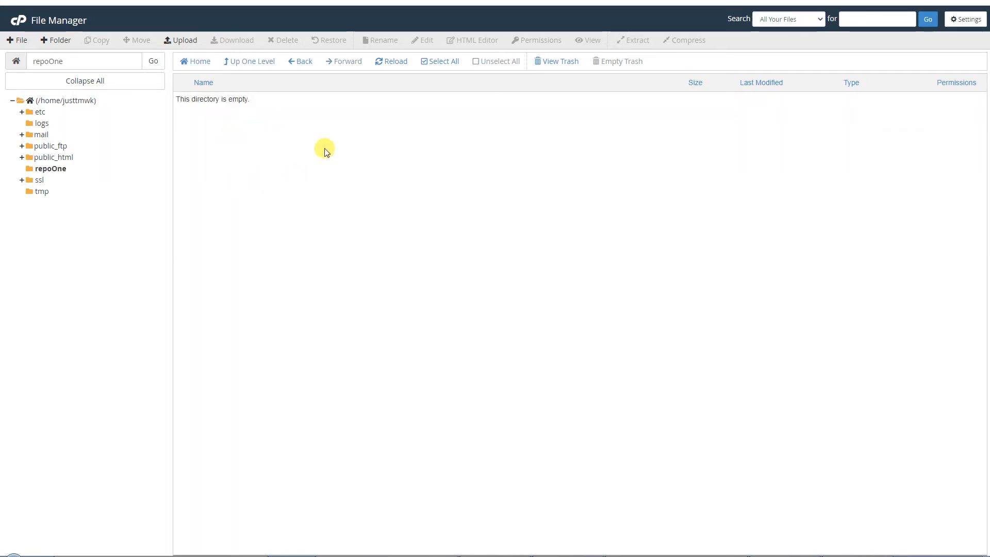
{"action": "left_click", "coordinate": [966, 19]}
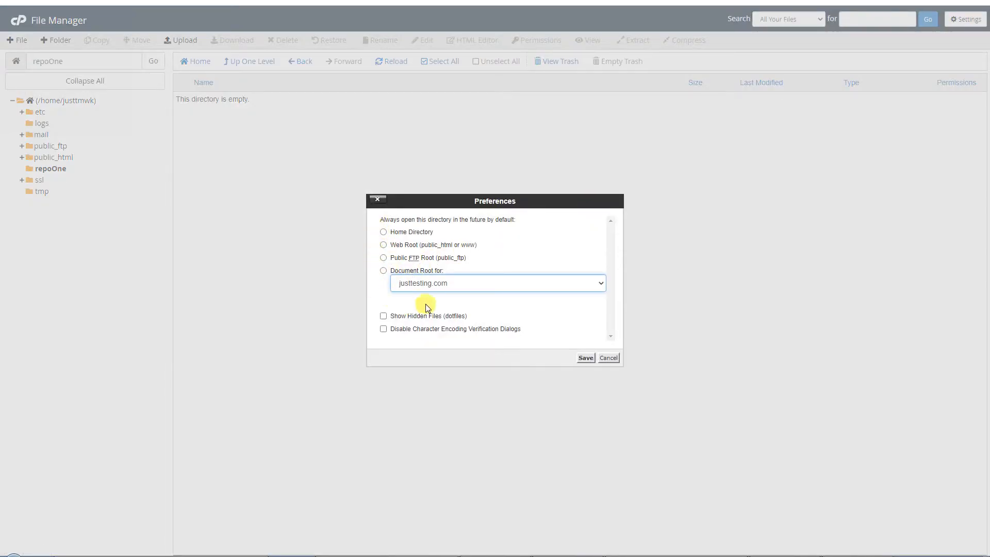
{"action": "left_click", "coordinate": [383, 316]}
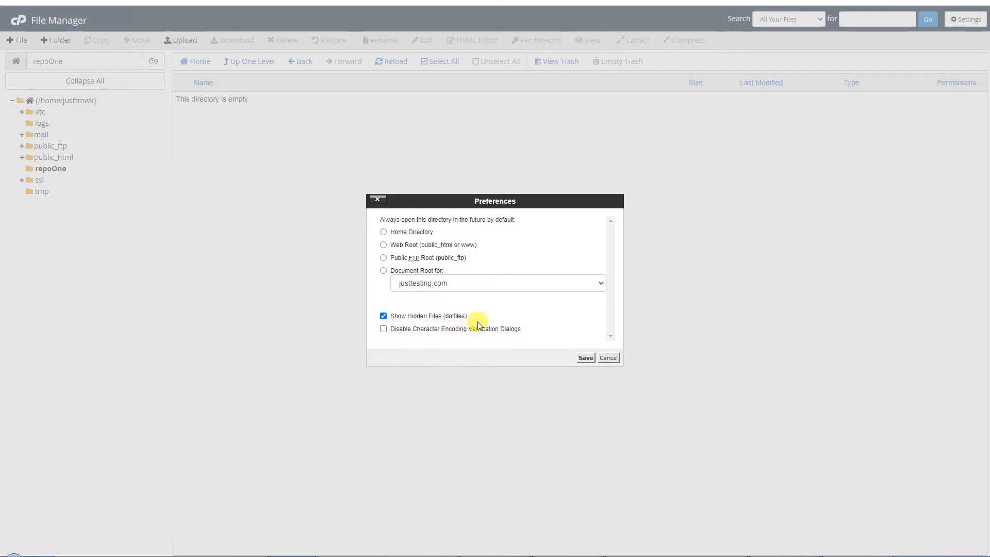
{"action": "left_click", "coordinate": [585, 357]}
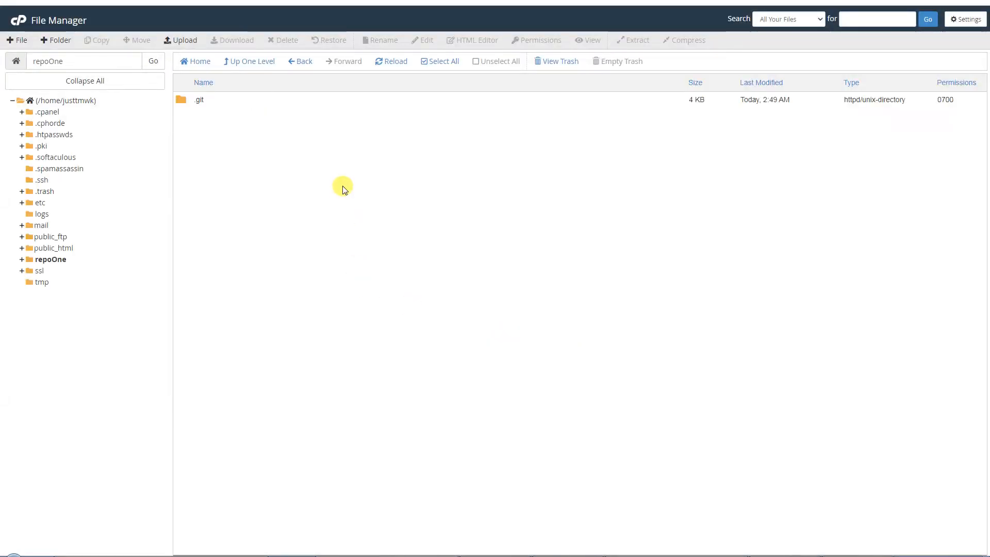
{"action": "left_click", "coordinate": [183, 103]}
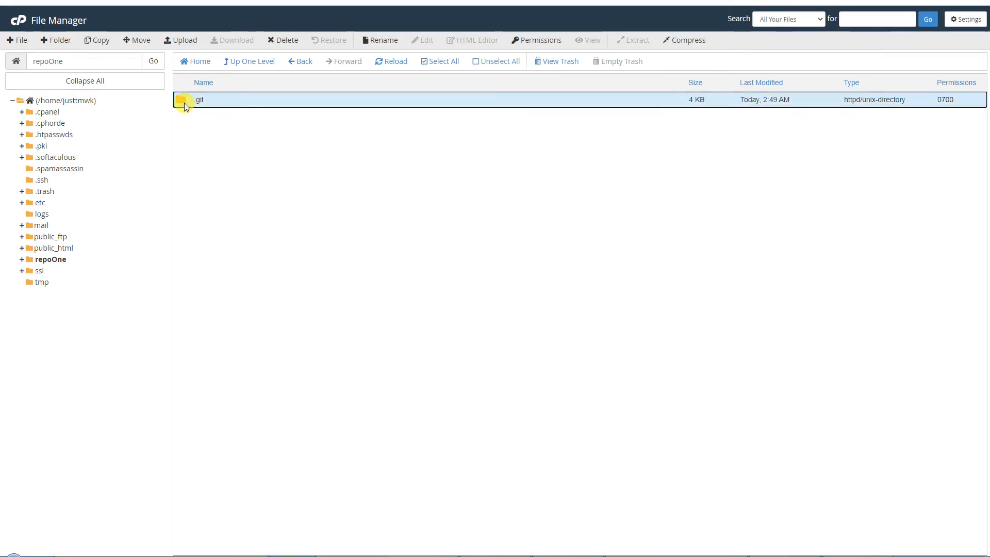
Open the .git folder inside repoOne and look over its branches, hooks, info, objects and refs subfolders.
{"action": "double_click", "coordinate": [184, 103]}
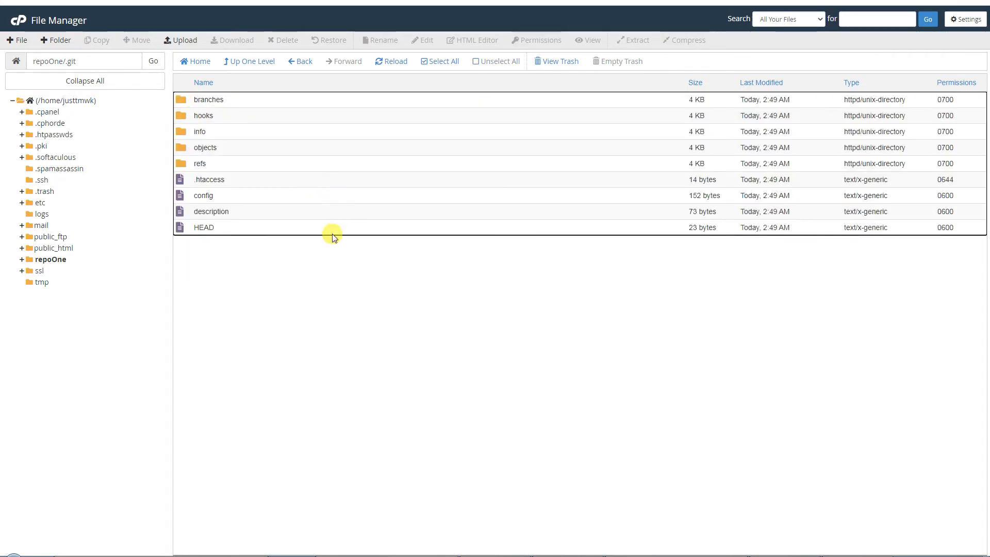
{"action": "left_click", "coordinate": [241, 101]}
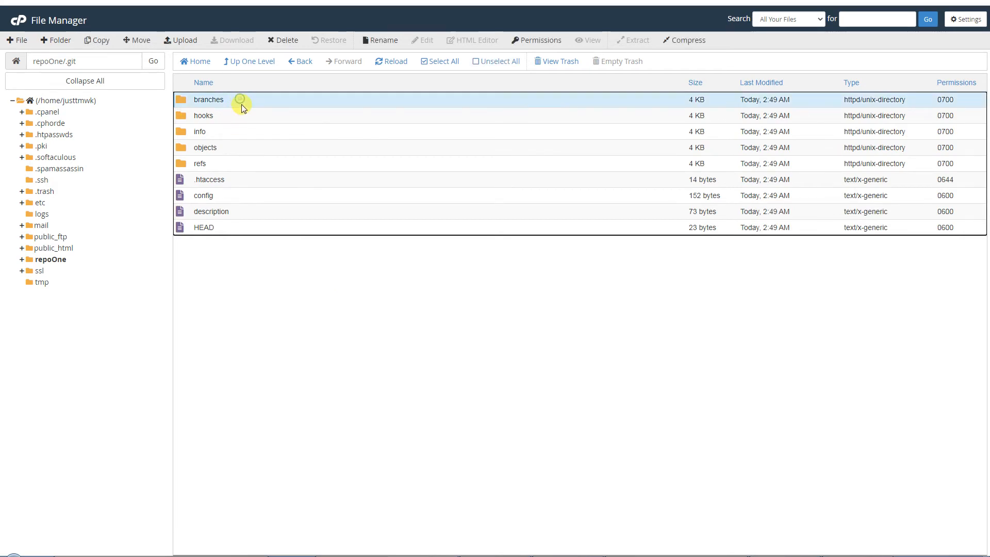
{"action": "left_click", "coordinate": [243, 115]}
{"action": "left_click", "coordinate": [247, 135]}
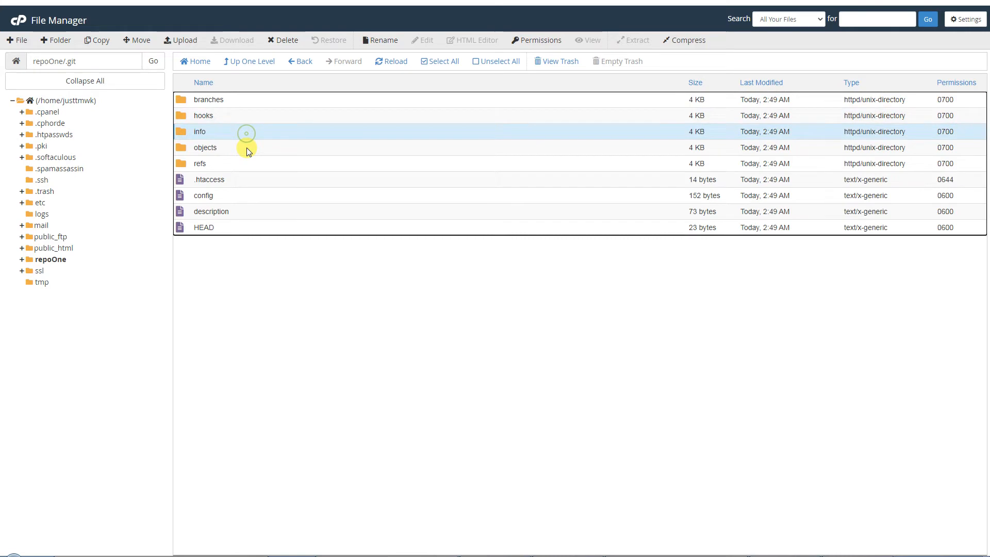
{"action": "left_click", "coordinate": [247, 148]}
{"action": "left_click", "coordinate": [247, 164]}
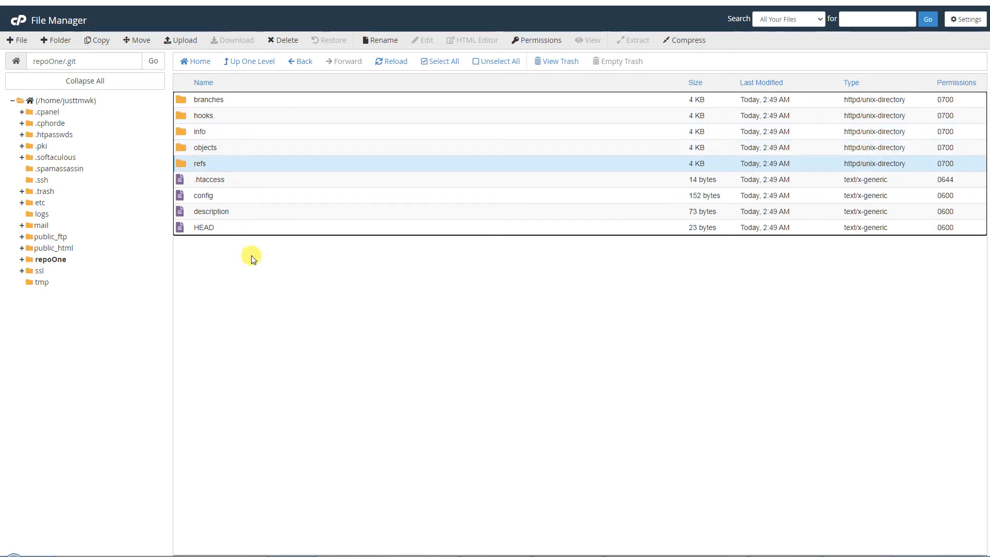
Check the contents of the branches folder, leave it and return to the repoOne folder.
{"action": "double_click", "coordinate": [231, 103]}
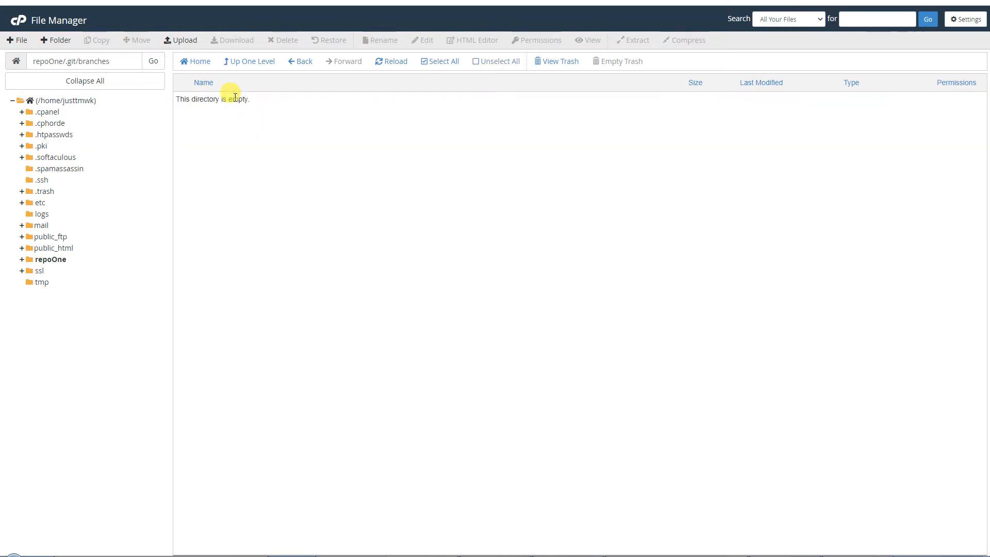
{"action": "left_click", "coordinate": [302, 62]}
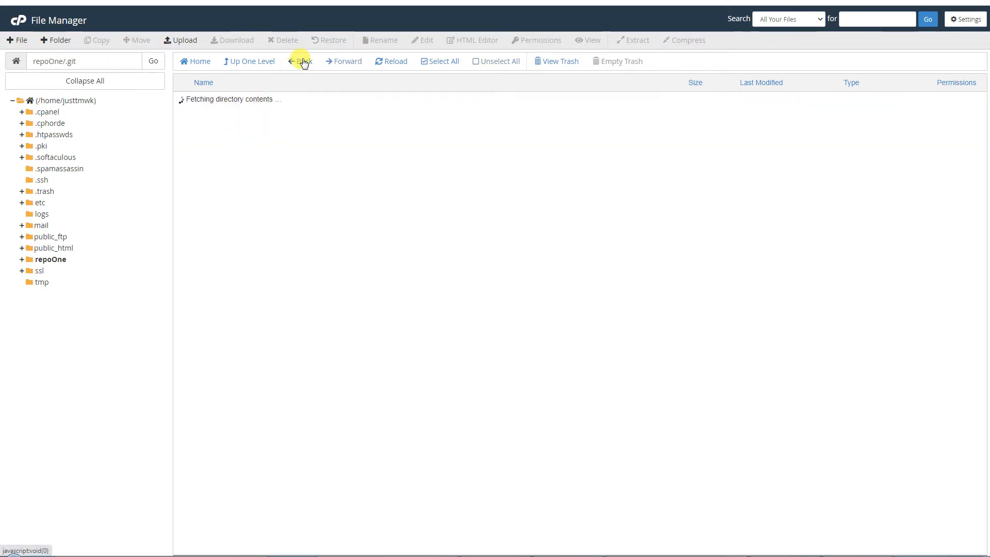
{"action": "left_click", "coordinate": [303, 62]}
{"action": "left_click", "coordinate": [304, 61]}
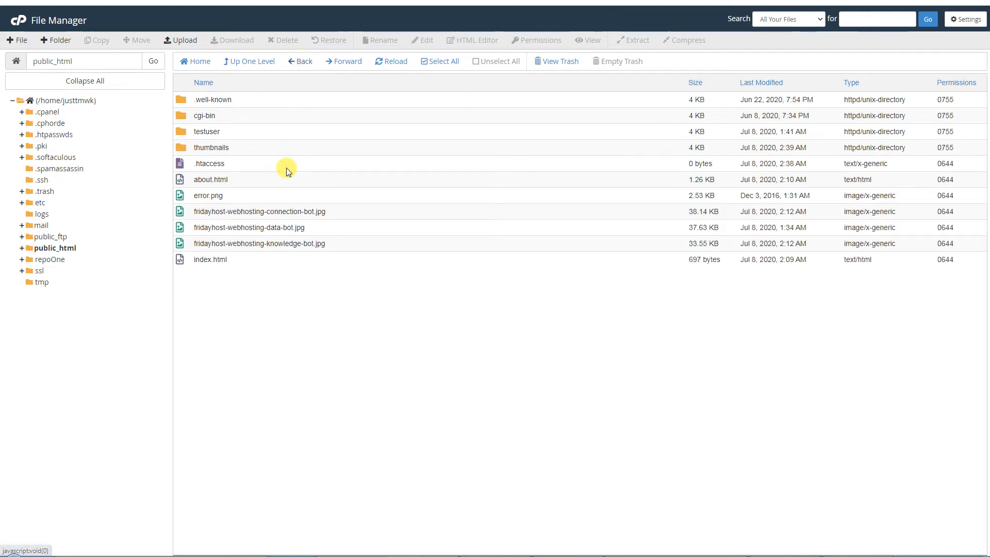
{"action": "left_click", "coordinate": [52, 260]}
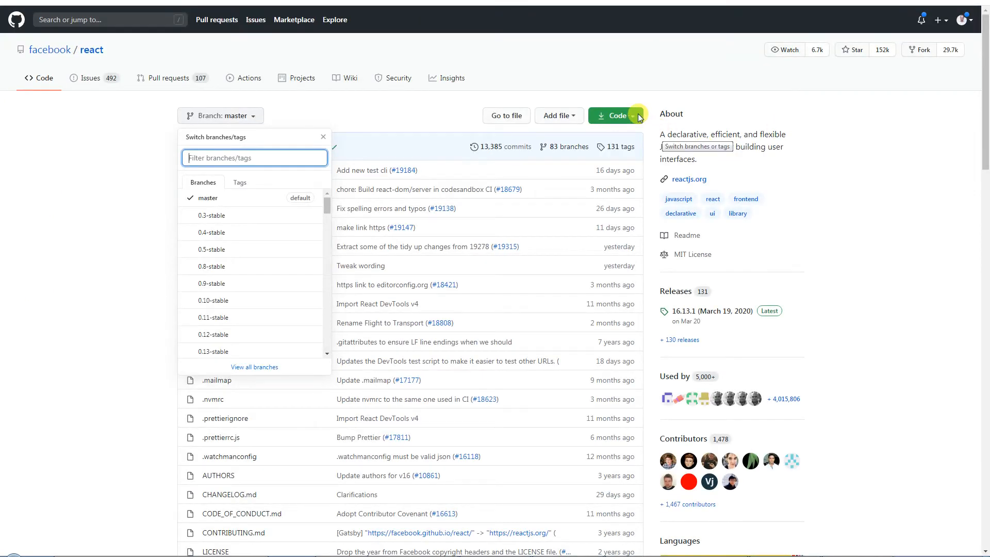
Switch to the facebook/react repository on GitHub and copy its SSH clone URL.
{"action": "left_click", "coordinate": [101, 183]}
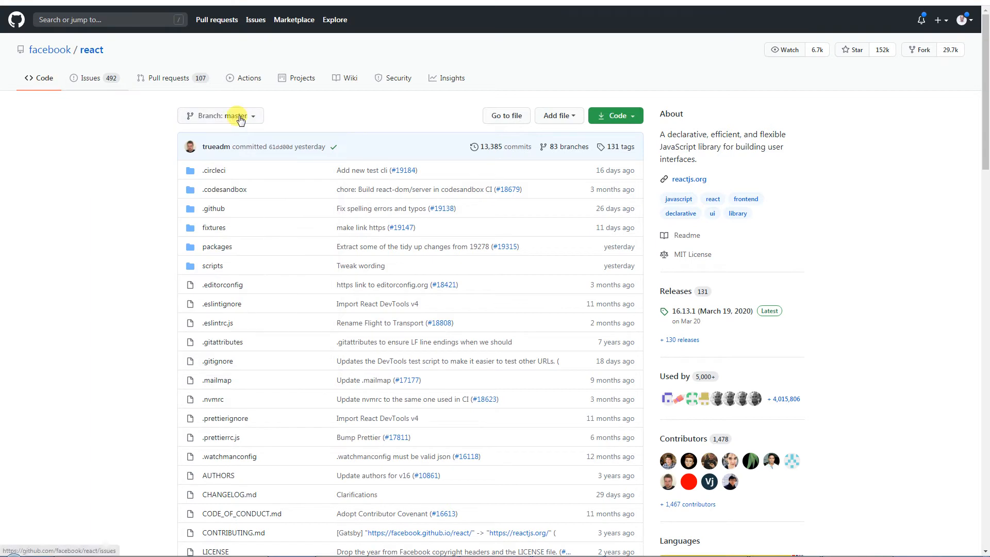
{"action": "left_click", "coordinate": [631, 116]}
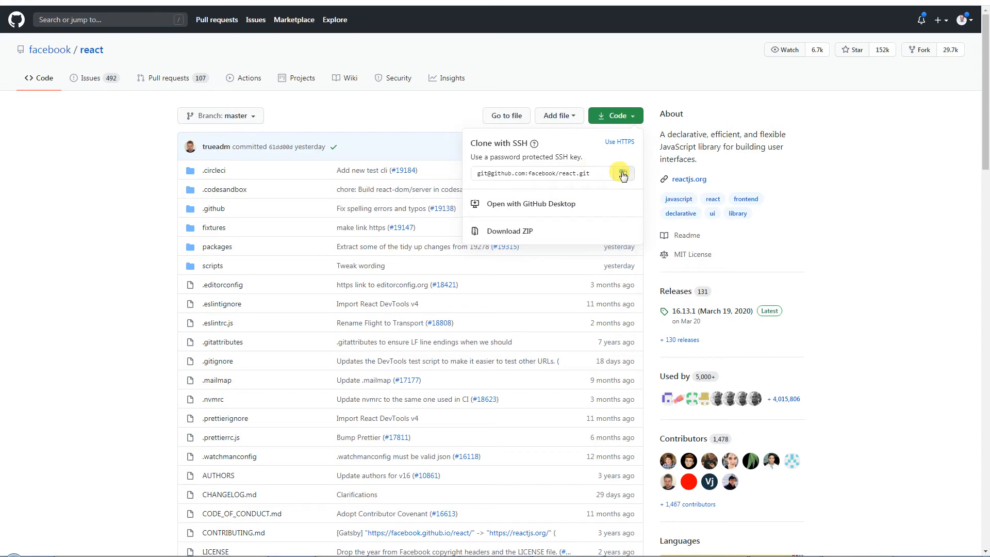
{"action": "left_click", "coordinate": [72, 150]}
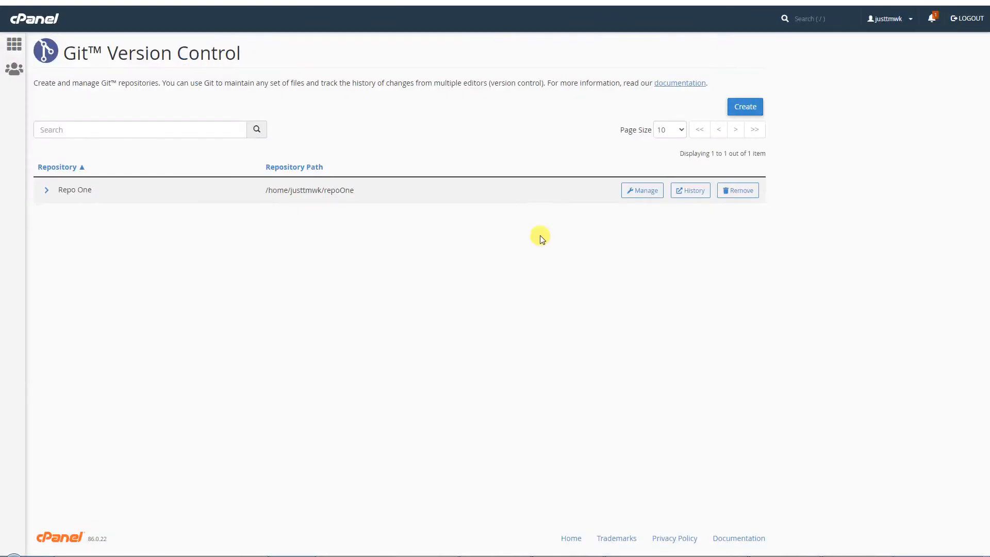
{"action": "left_click", "coordinate": [740, 109]}
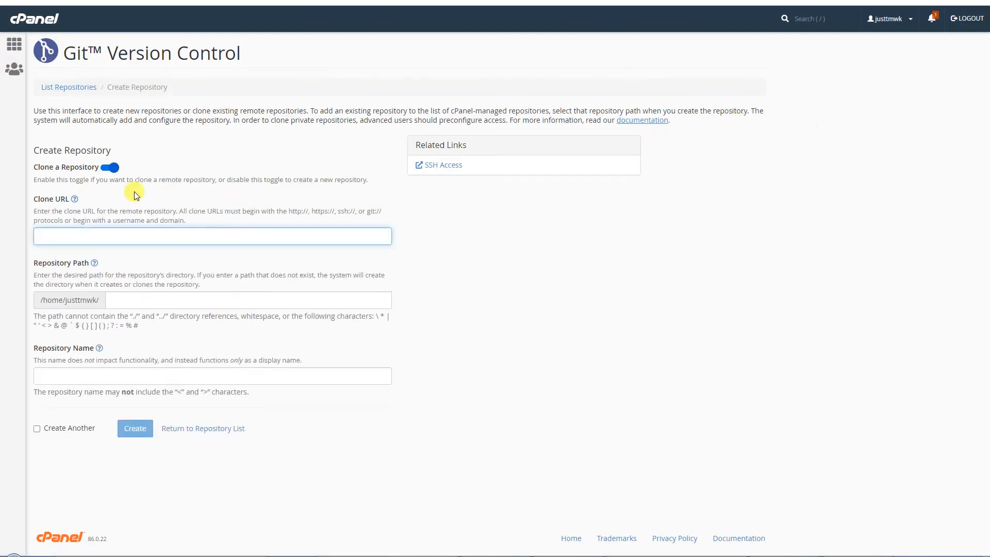
{"action": "left_click", "coordinate": [110, 170]}
{"action": "left_click", "coordinate": [110, 169]}
{"action": "left_click", "coordinate": [110, 169]}
{"action": "left_click", "coordinate": [110, 169]}
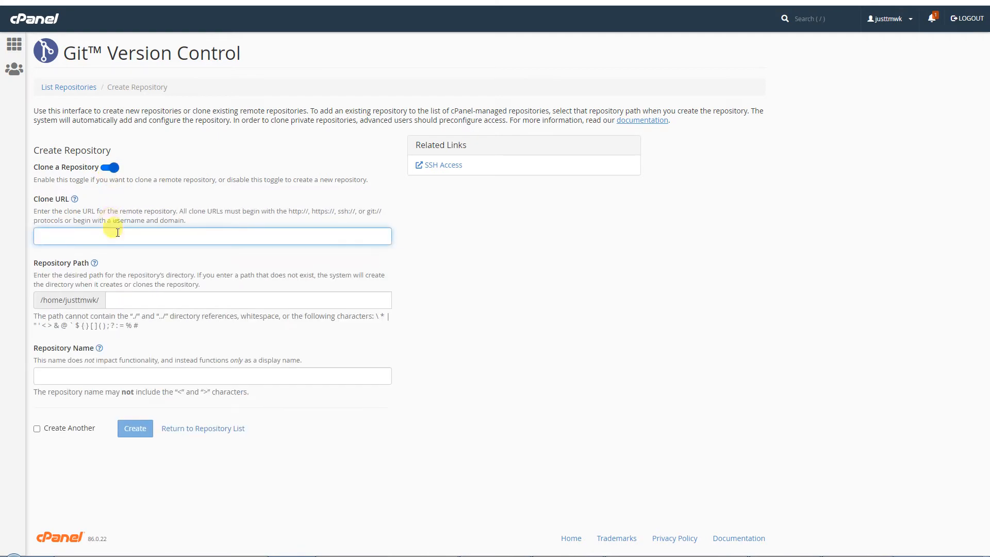
{"action": "key", "text": "ctrl+v"}
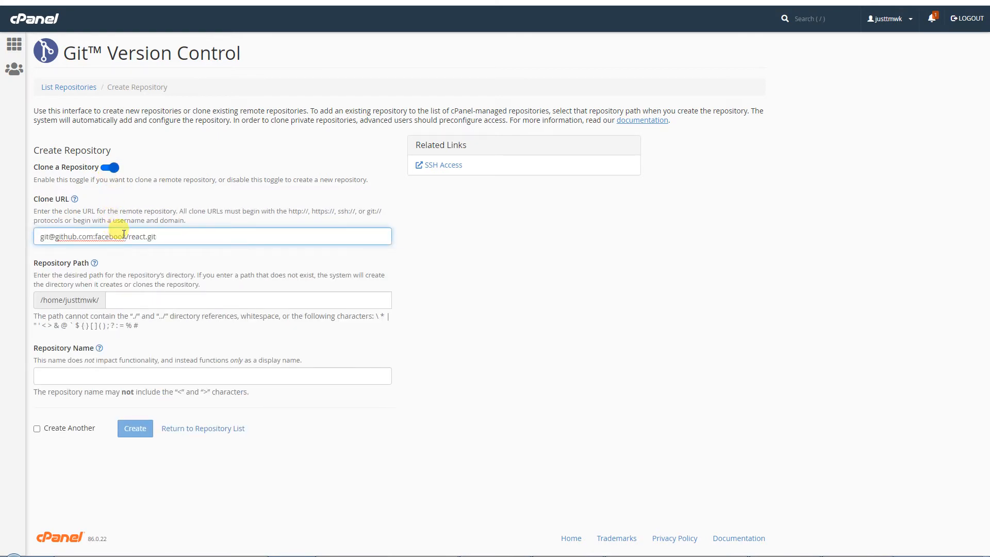
{"action": "left_click_drag", "start_coordinate": [157, 236], "coordinate": [8, 237]}
{"action": "left_click", "coordinate": [167, 304]}
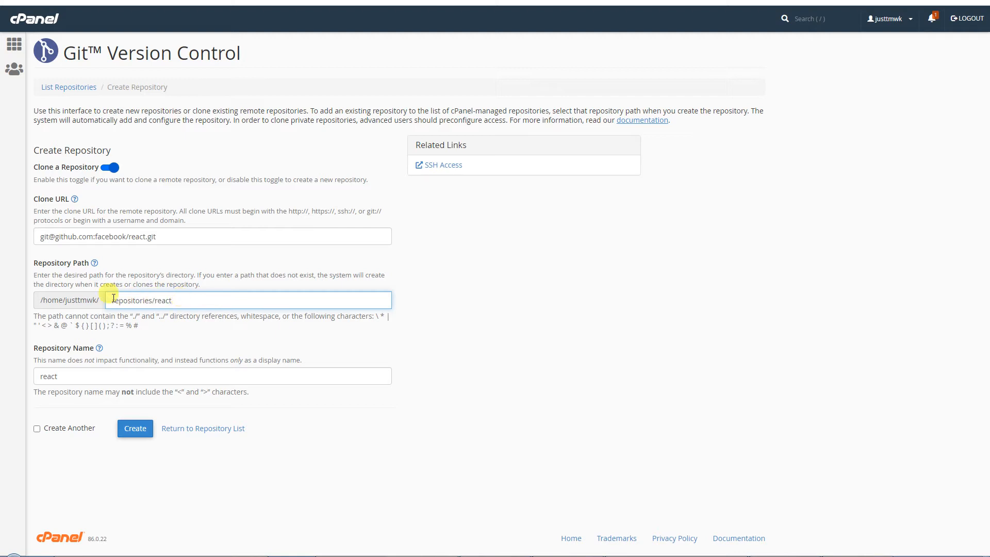
Review the repositories folder and the react subfolder in the new repository's path.
{"action": "double_click", "coordinate": [135, 301]}
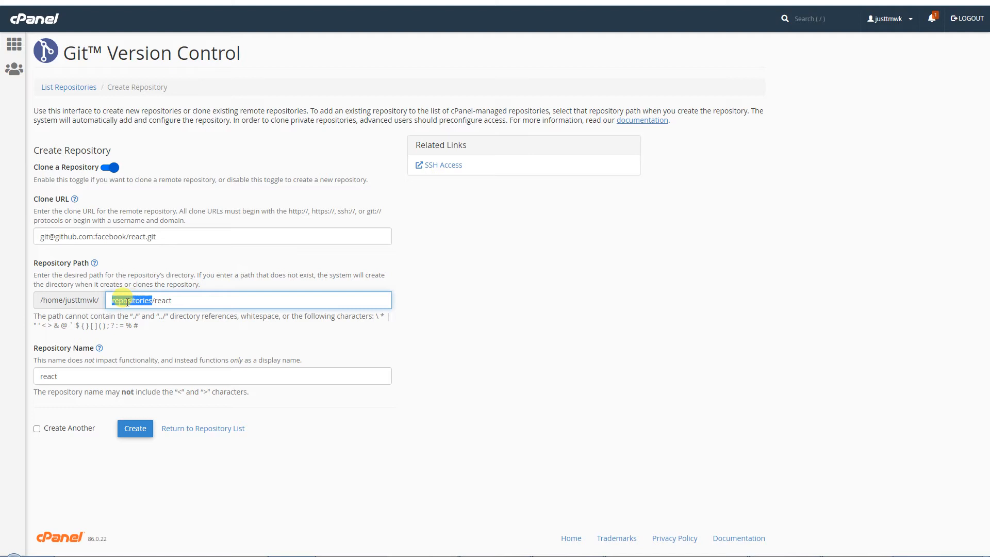
{"action": "double_click", "coordinate": [123, 301]}
{"action": "left_click", "coordinate": [182, 302]}
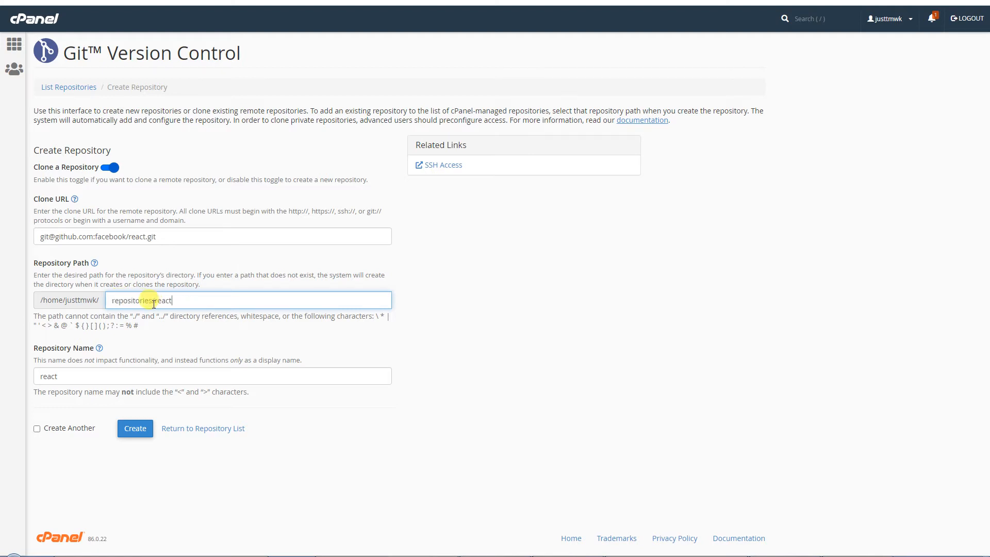
{"action": "left_click_drag", "start_coordinate": [156, 300], "coordinate": [208, 301]}
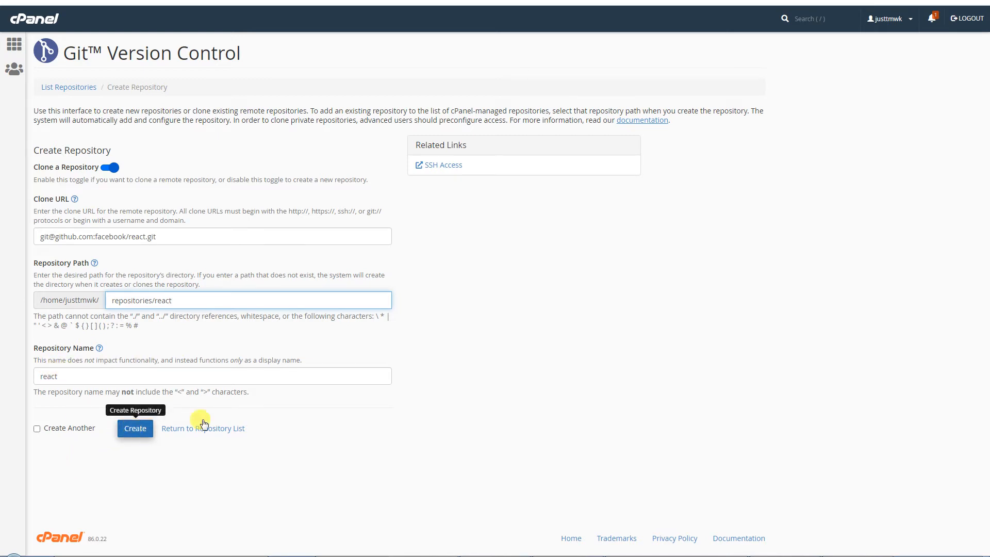
Open the related SSH Access page in a new tab and go to its SSH key management.
{"action": "right_click", "coordinate": [444, 169]}
{"action": "left_click", "coordinate": [446, 176]}
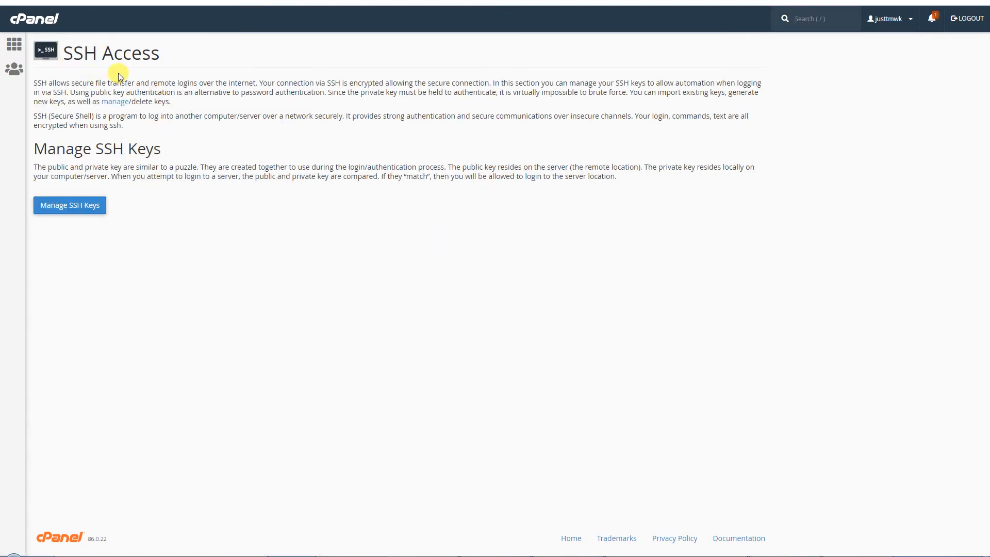
{"action": "left_click", "coordinate": [89, 208]}
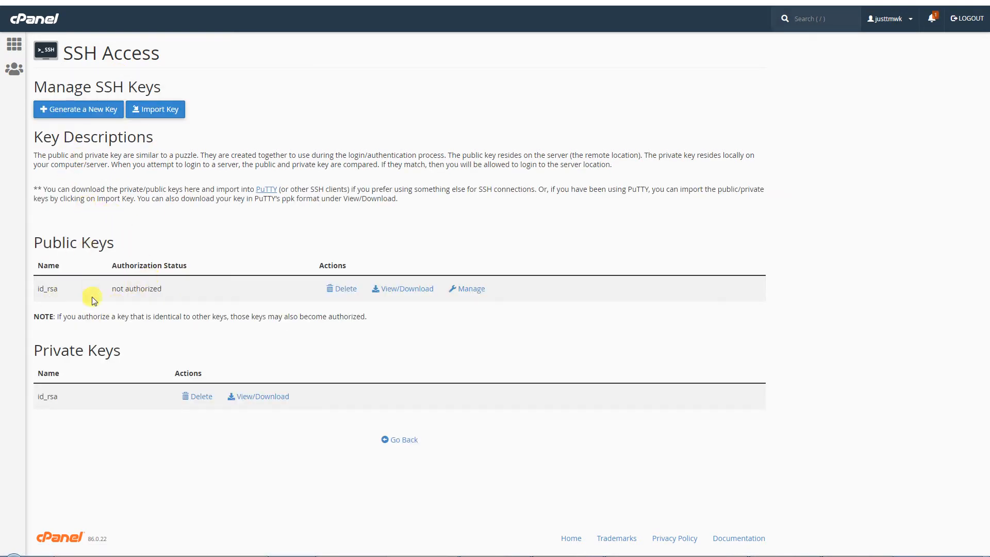
Authorize the id_rsa public key for connecting to the account and return to the key list.
{"action": "left_click_drag", "start_coordinate": [165, 289], "coordinate": [38, 290]}
{"action": "left_click", "coordinate": [40, 290]}
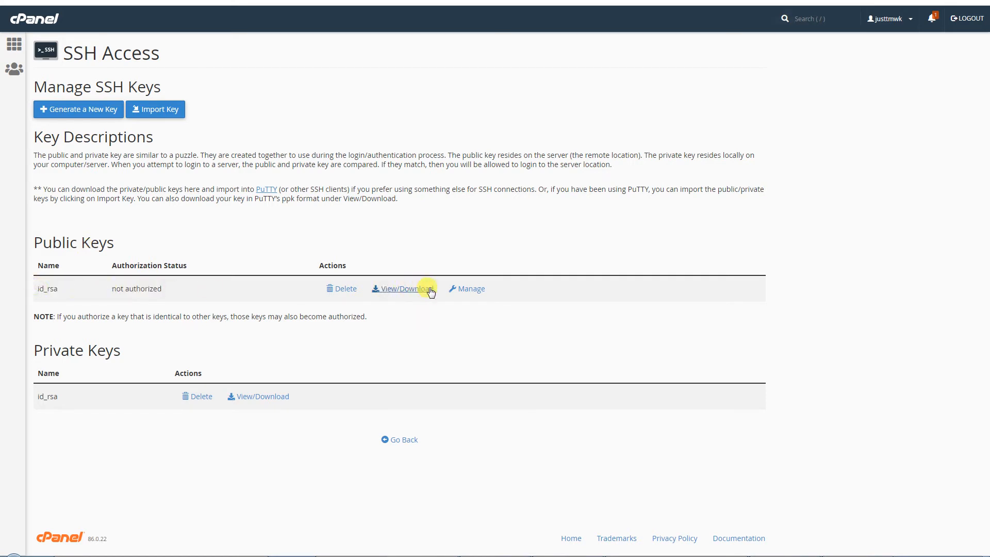
{"action": "left_click", "coordinate": [468, 289]}
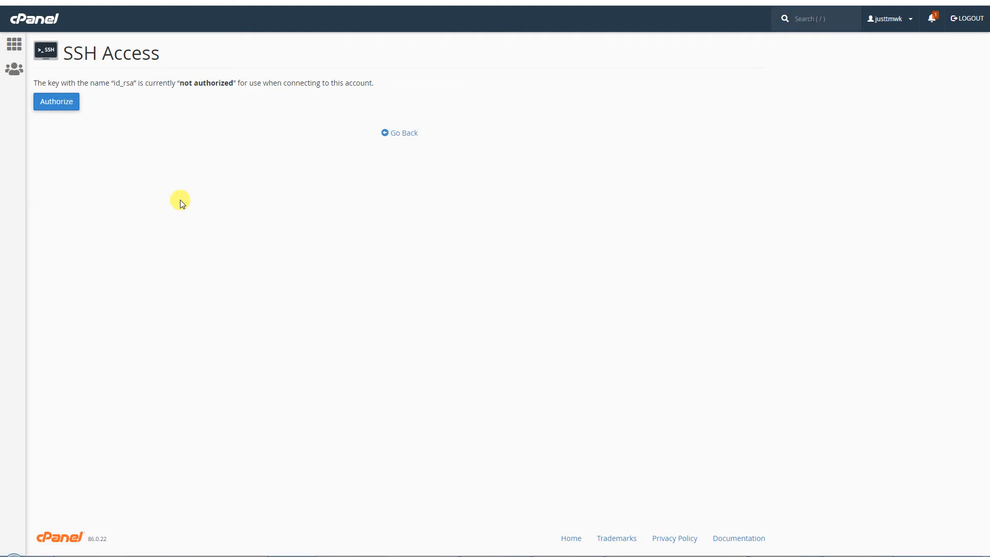
{"action": "left_click", "coordinate": [60, 105]}
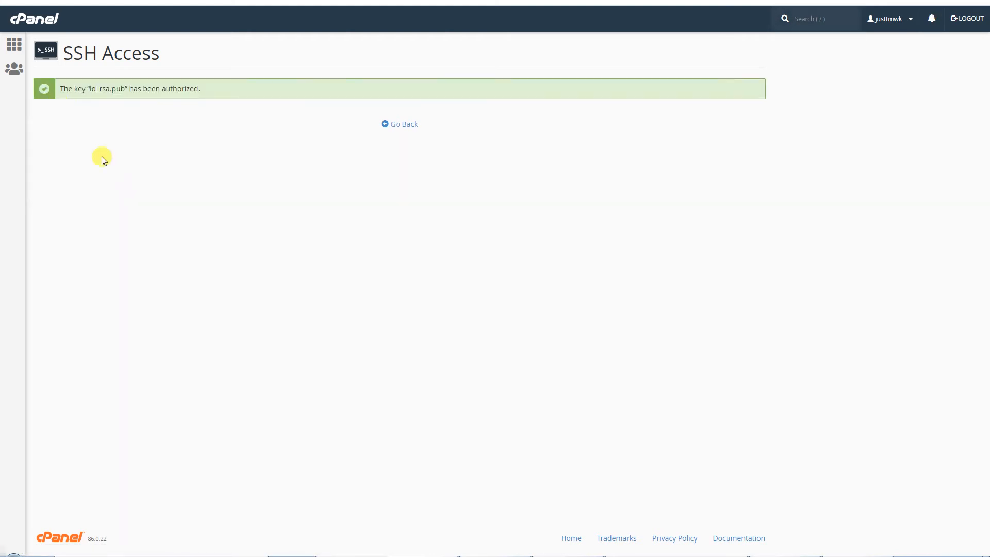
{"action": "left_click", "coordinate": [404, 124]}
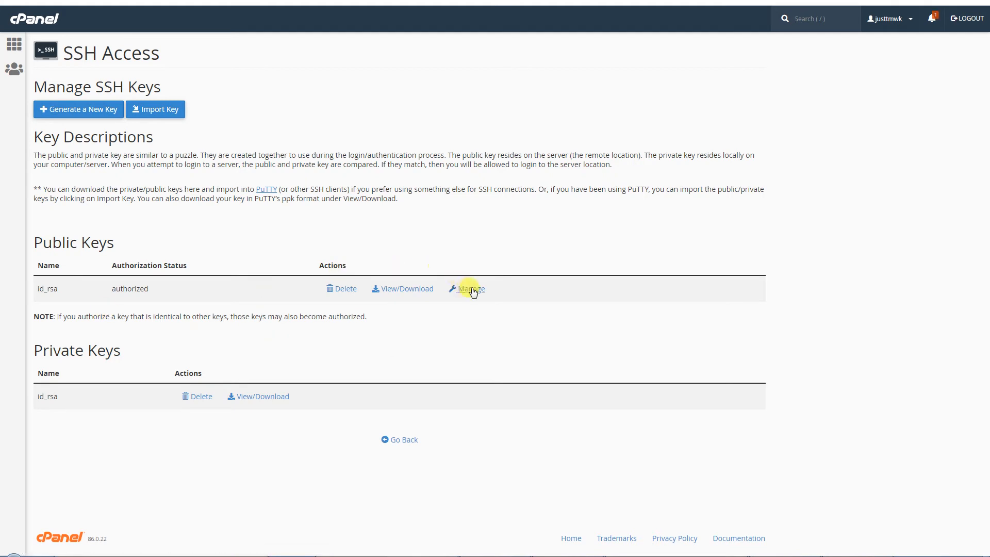
View the contents of the id_rsa public key and return to the key list.
{"action": "left_click", "coordinate": [410, 290]}
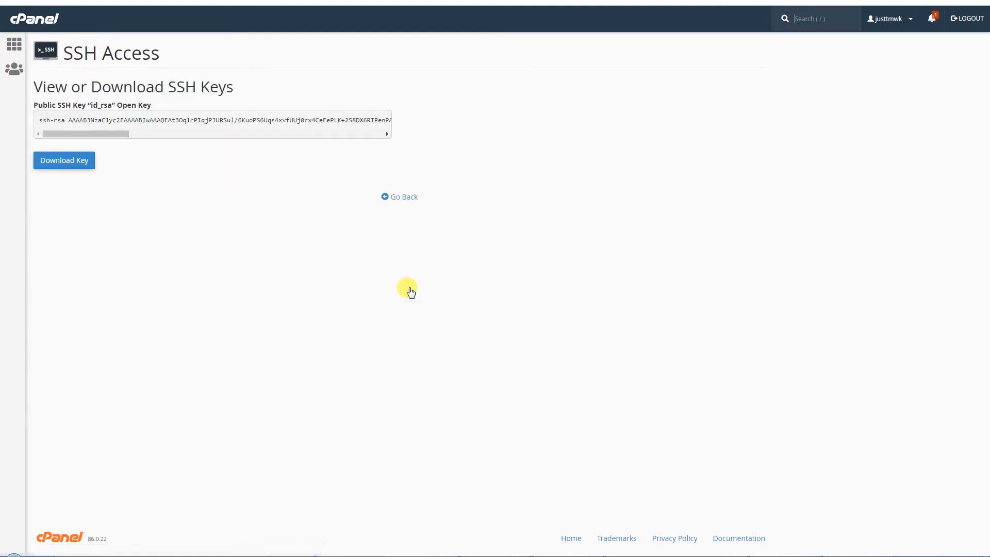
{"action": "left_click_drag", "start_coordinate": [97, 132], "coordinate": [57, 139]}
{"action": "left_click", "coordinate": [399, 197]}
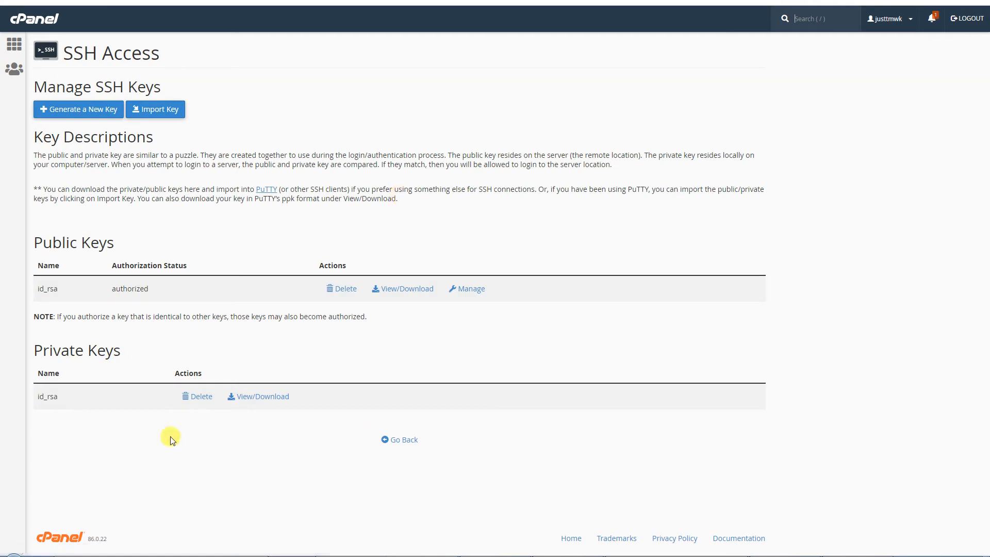
Review the Public Keys and Private Keys sections of the SSH key list.
{"action": "left_click_drag", "start_coordinate": [37, 237], "coordinate": [134, 239]}
{"action": "left_click", "coordinate": [154, 238]}
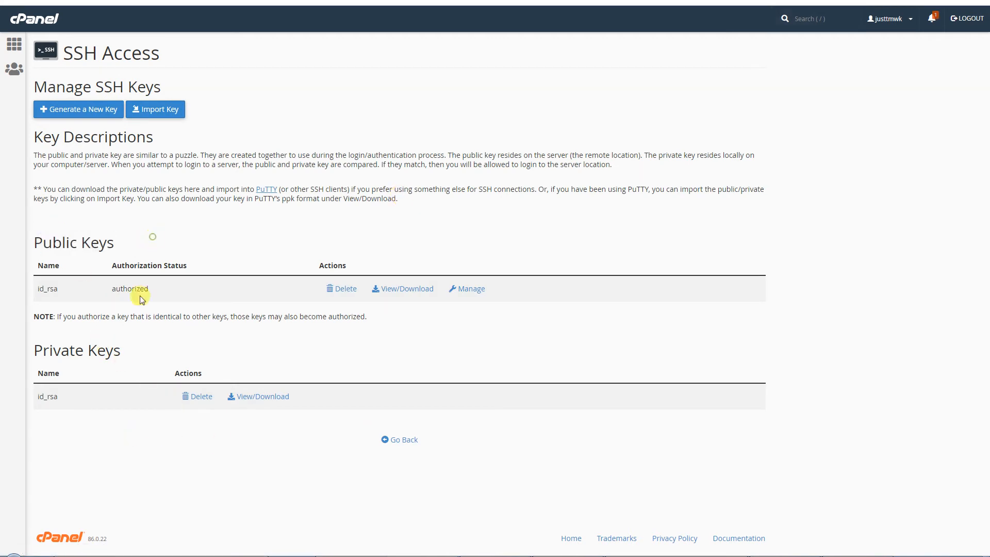
{"action": "left_click_drag", "start_coordinate": [38, 351], "coordinate": [147, 350]}
{"action": "left_click", "coordinate": [147, 350]}
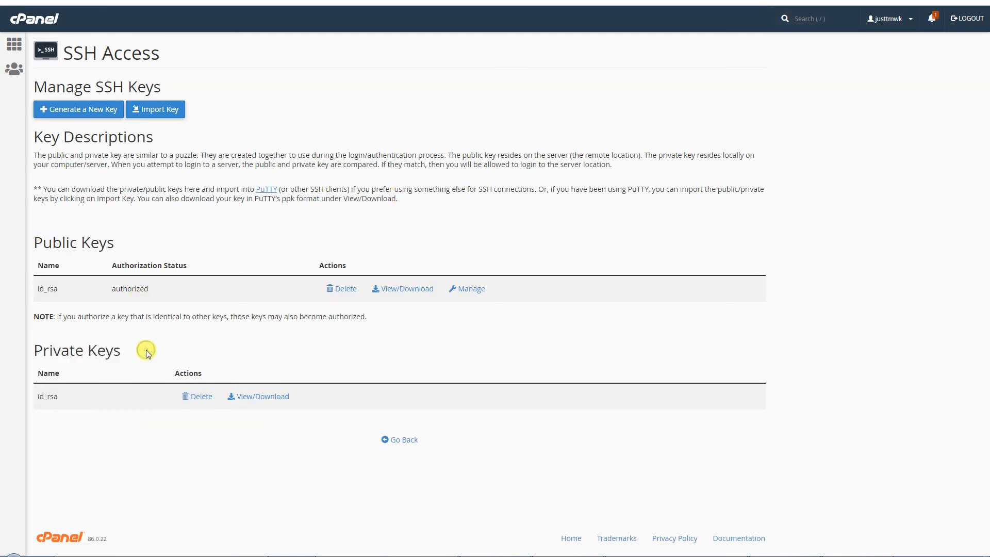
Examine the name, password, type and size options for generating a new SSH key, and go back to the key list.
{"action": "left_click", "coordinate": [81, 112]}
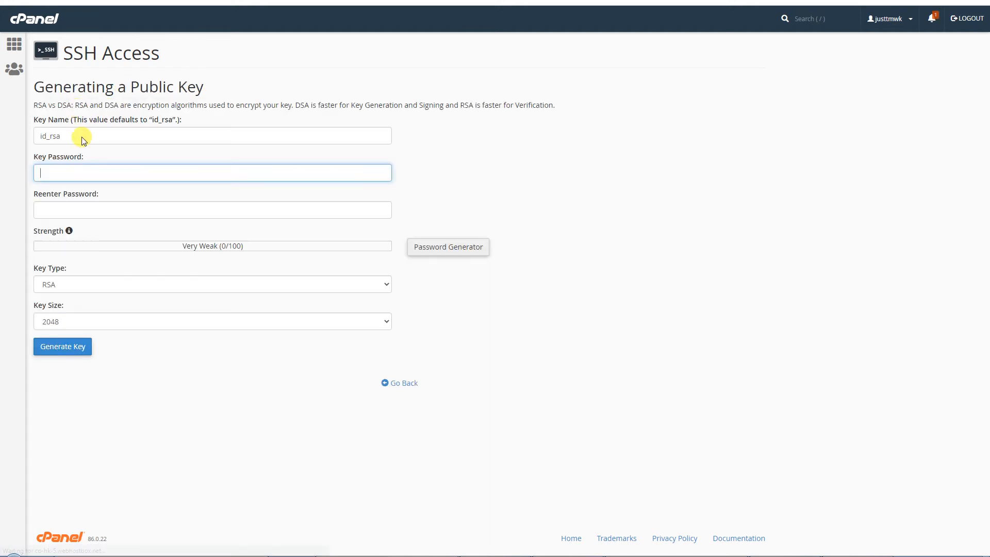
{"action": "left_click", "coordinate": [83, 131]}
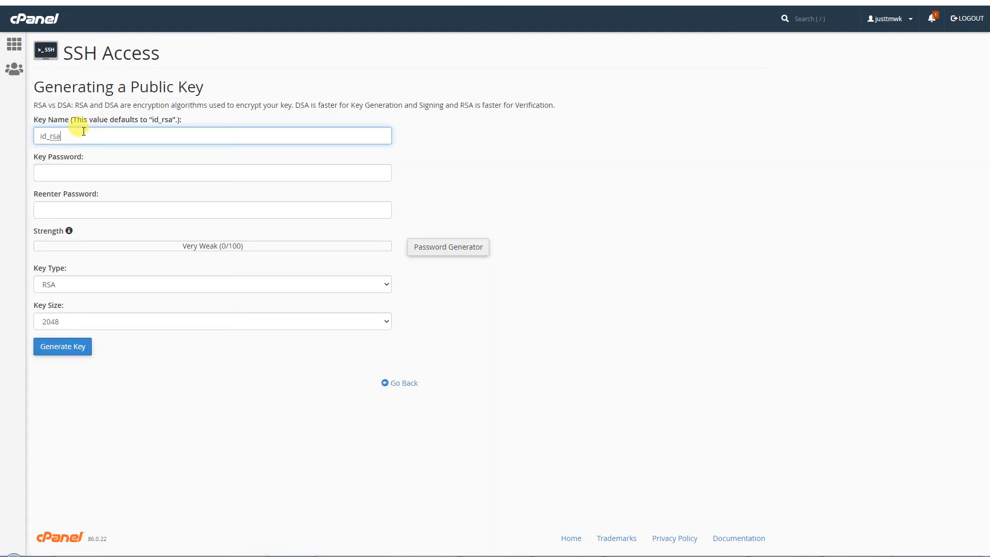
{"action": "left_click", "coordinate": [84, 172]}
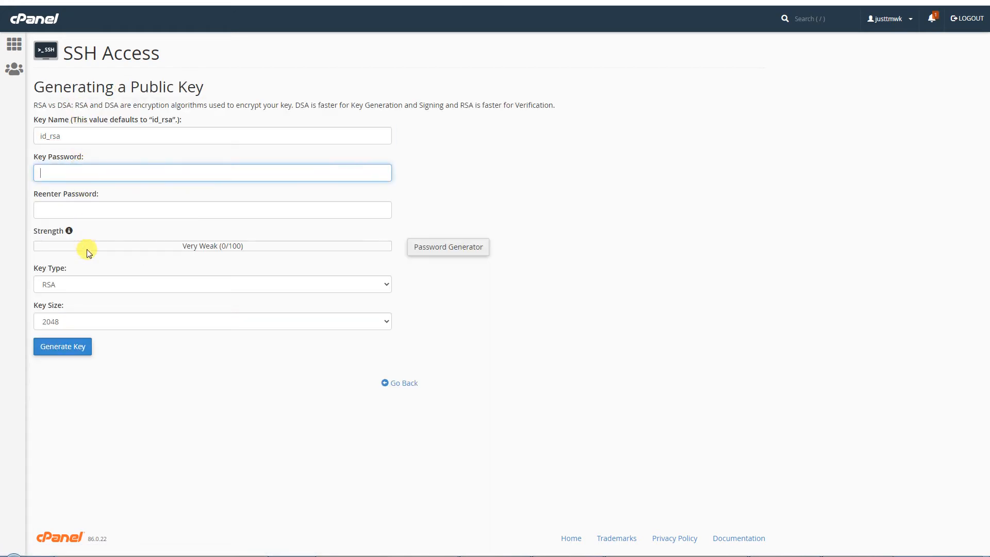
{"action": "left_click", "coordinate": [73, 285]}
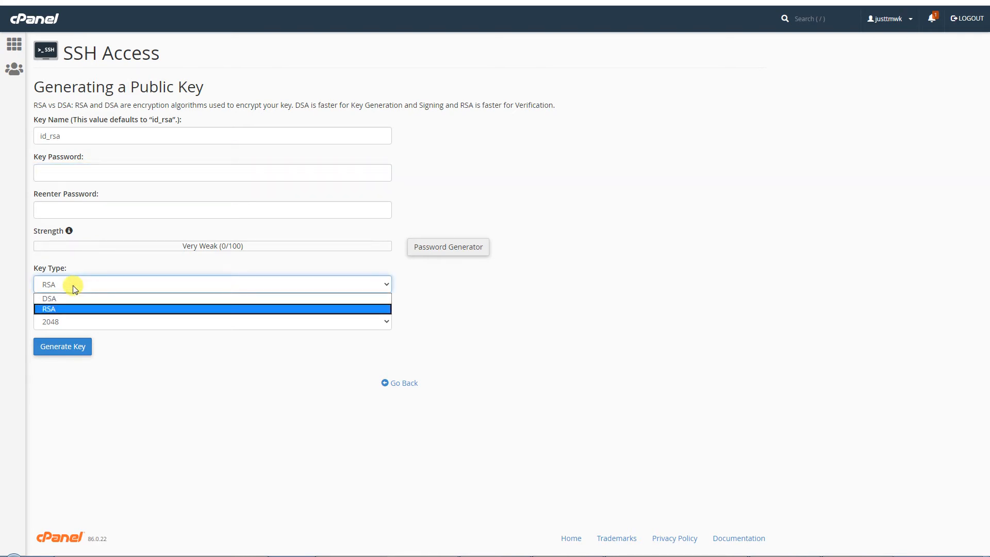
{"action": "left_click", "coordinate": [74, 287]}
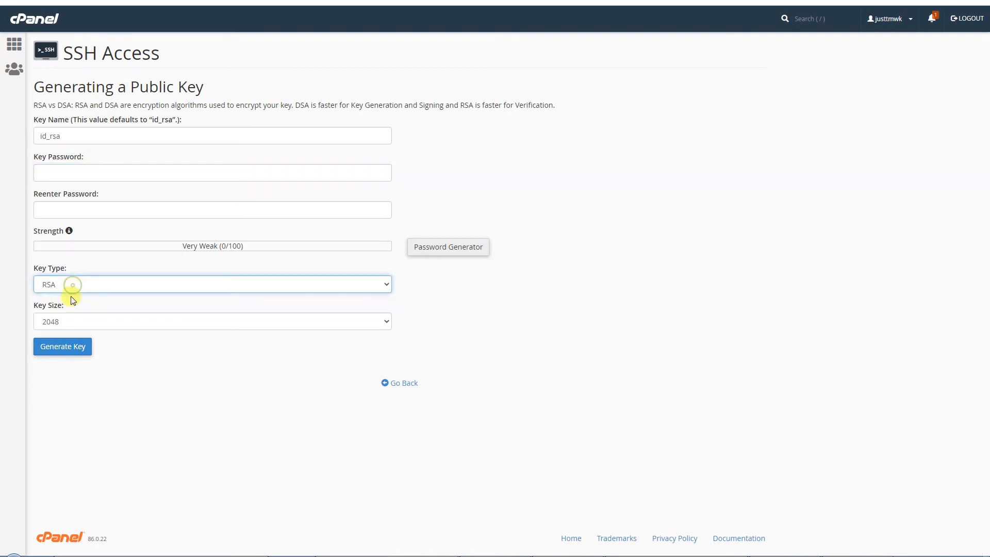
{"action": "left_click", "coordinate": [71, 323]}
{"action": "left_click", "coordinate": [72, 322]}
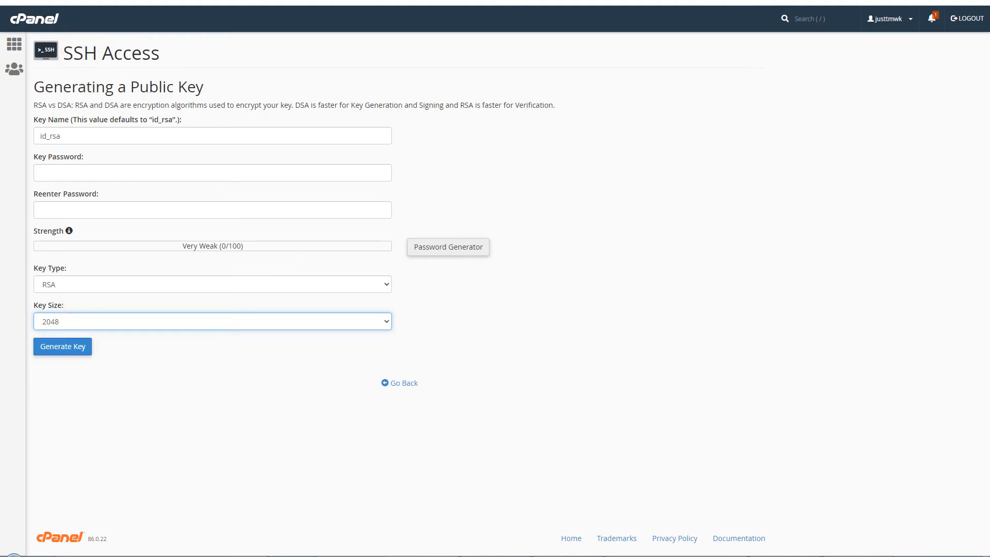
{"action": "key", "text": "alt+Left"}
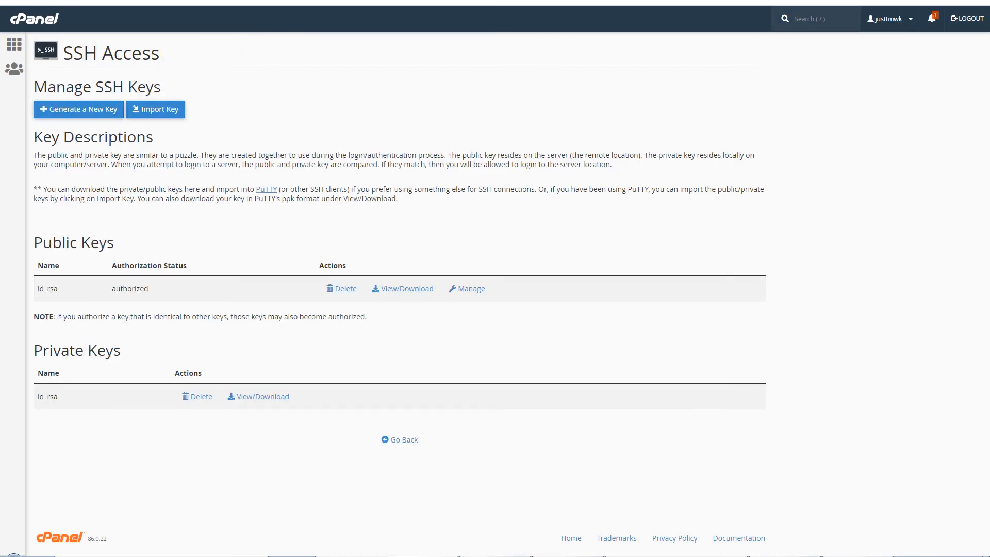
{"action": "left_click", "coordinate": [402, 214]}
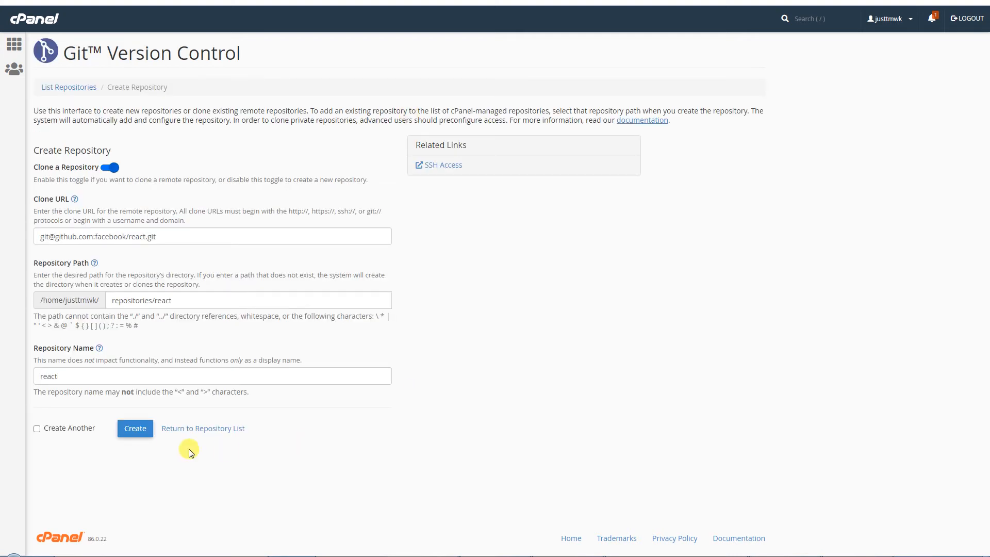
{"action": "left_click", "coordinate": [135, 429]}
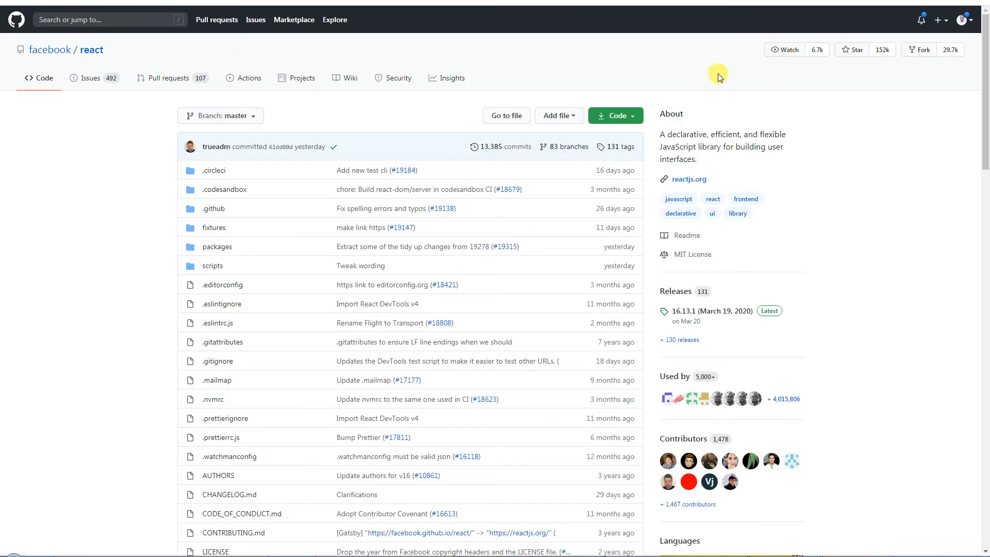
Copy the HTTPS clone URL of the facebook/react repository on GitHub.
{"action": "left_click", "coordinate": [629, 116]}
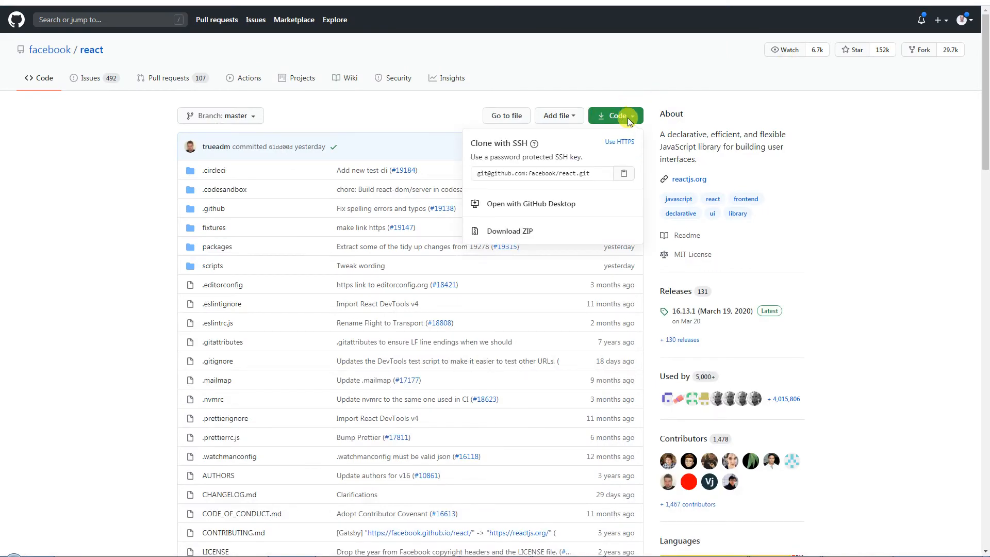
{"action": "left_click", "coordinate": [622, 145]}
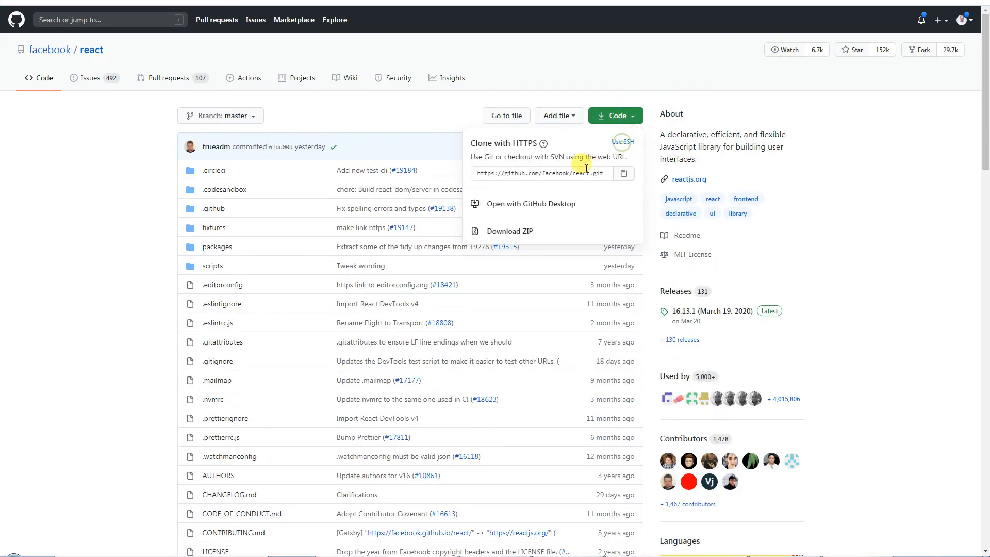
{"action": "left_click", "coordinate": [626, 176]}
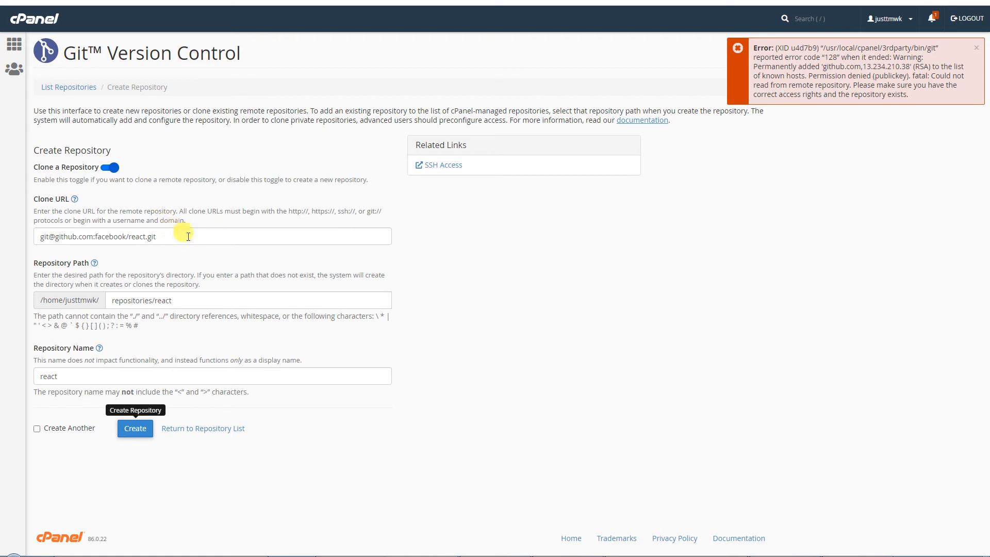
{"action": "left_click_drag", "start_coordinate": [187, 238], "coordinate": [3, 247]}
{"action": "key", "text": "ctrl+v"}
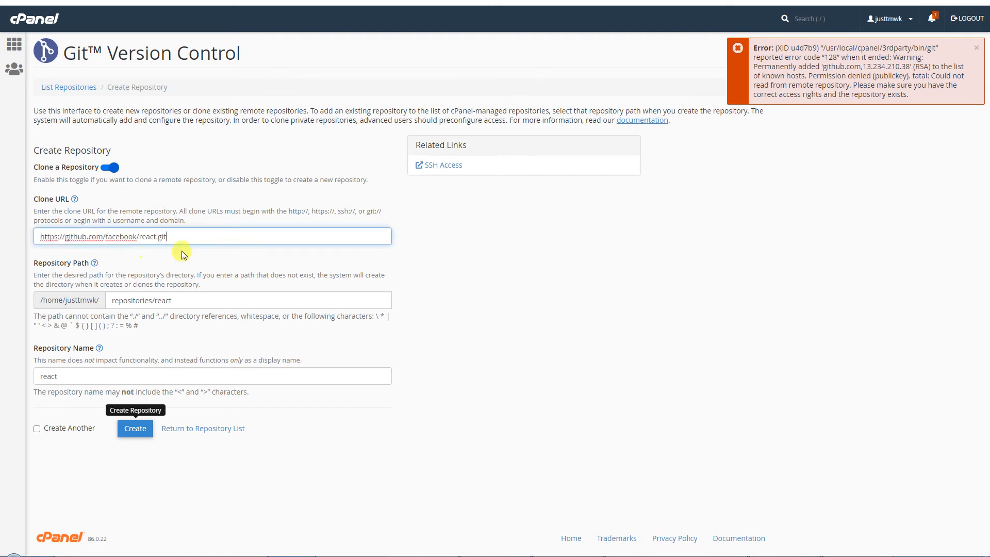
{"action": "triple_click", "coordinate": [197, 238]}
{"action": "left_click", "coordinate": [565, 335]}
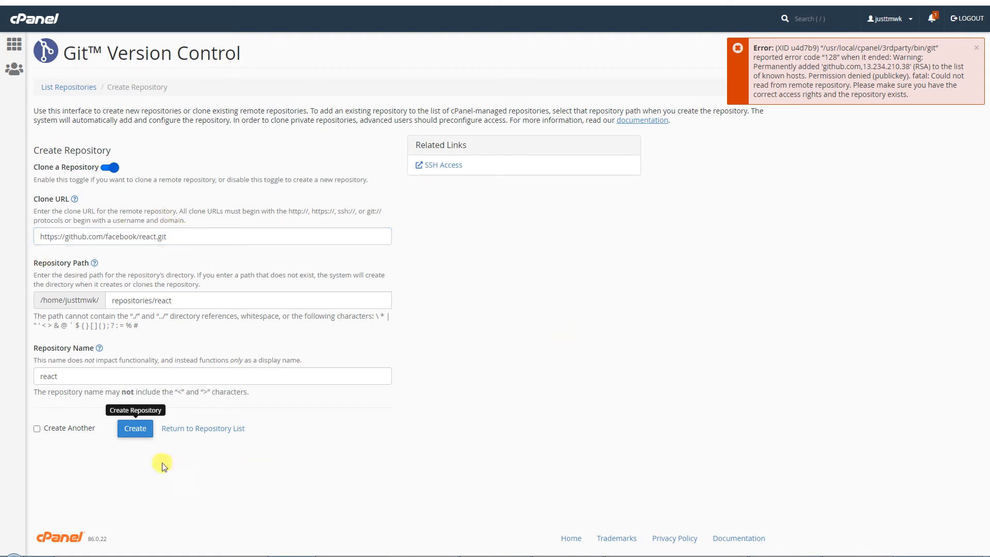
{"action": "left_click", "coordinate": [133, 432]}
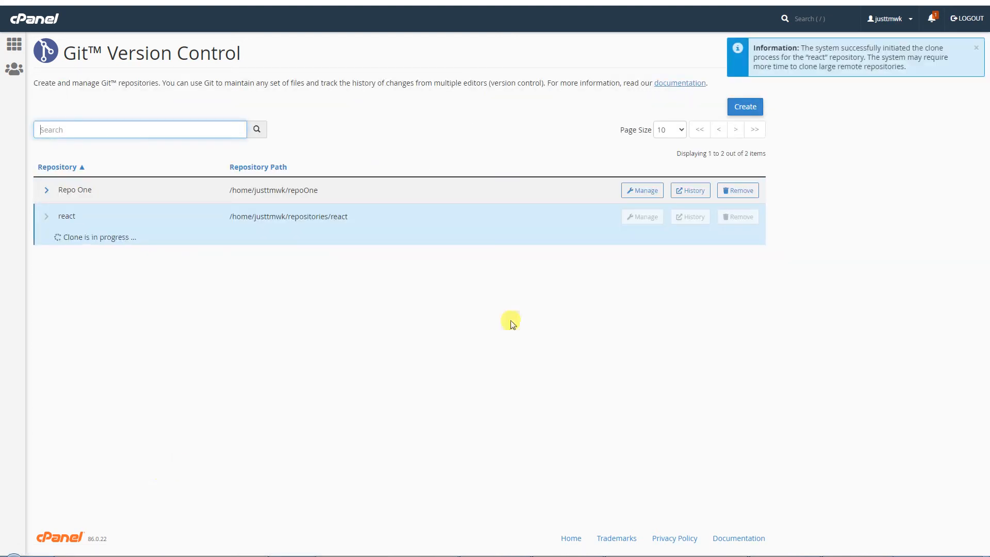
{"action": "left_click_drag", "start_coordinate": [138, 241], "coordinate": [60, 237]}
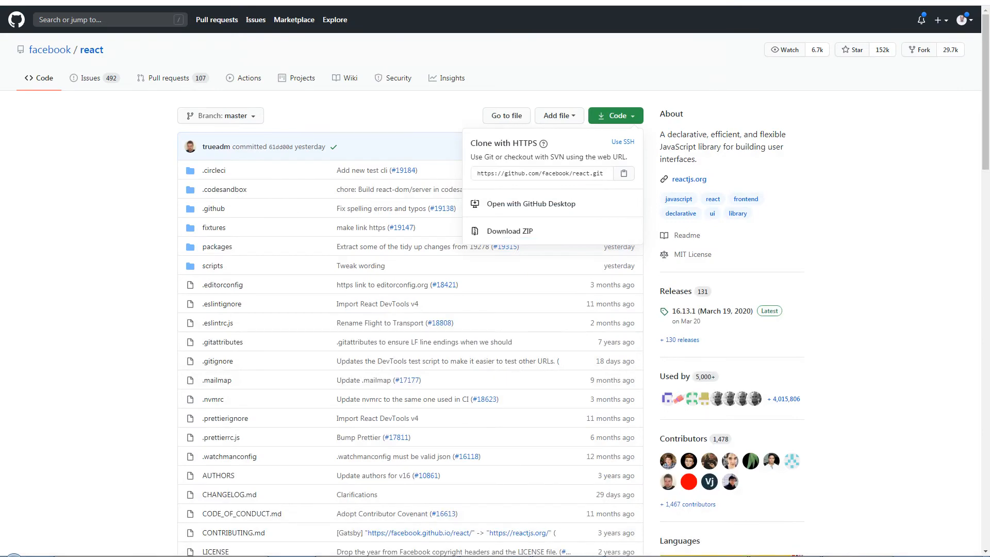
Compare the HTTPS and SSH clone options of the facebook/react repository on GitHub.
{"action": "left_click", "coordinate": [866, 195]}
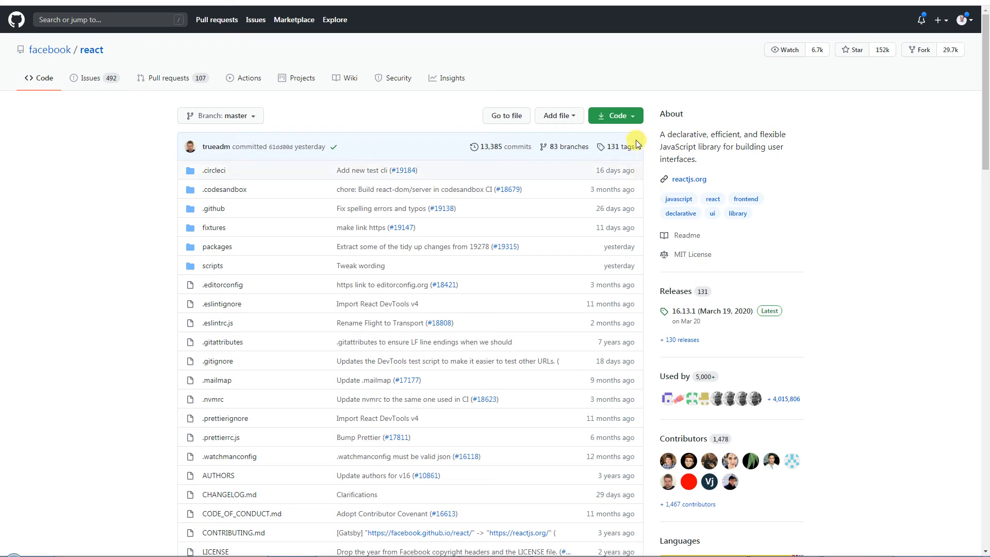
{"action": "left_click", "coordinate": [635, 118]}
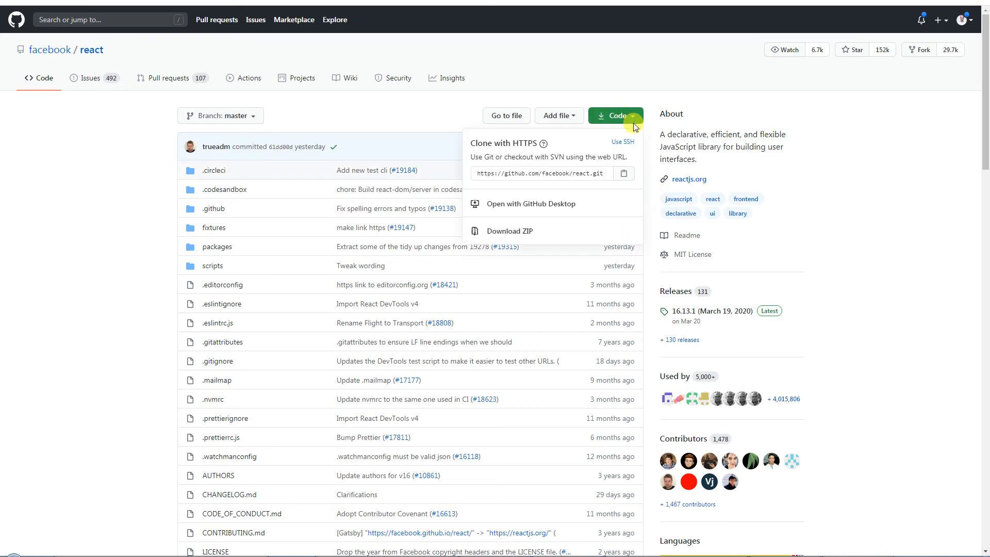
{"action": "left_click", "coordinate": [634, 143]}
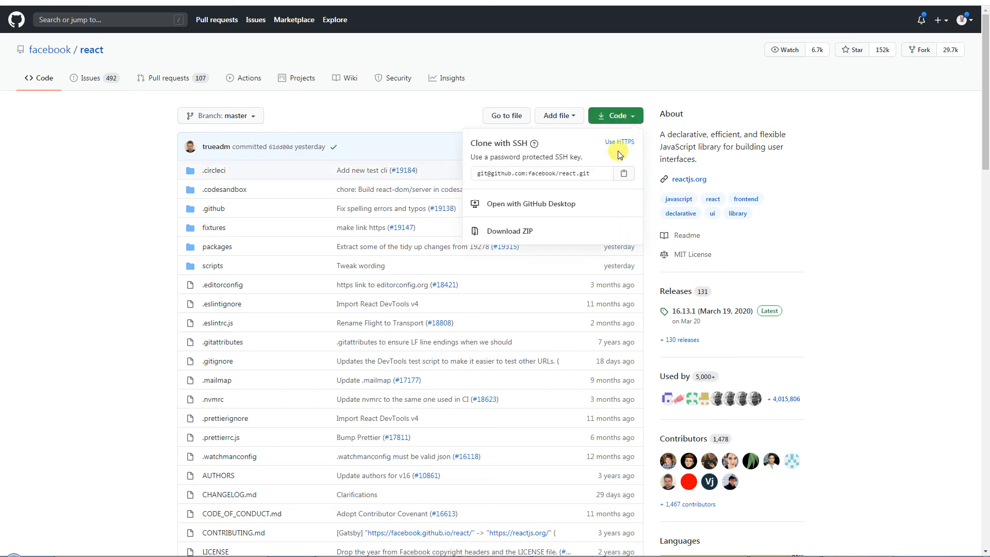
{"action": "left_click", "coordinate": [625, 142]}
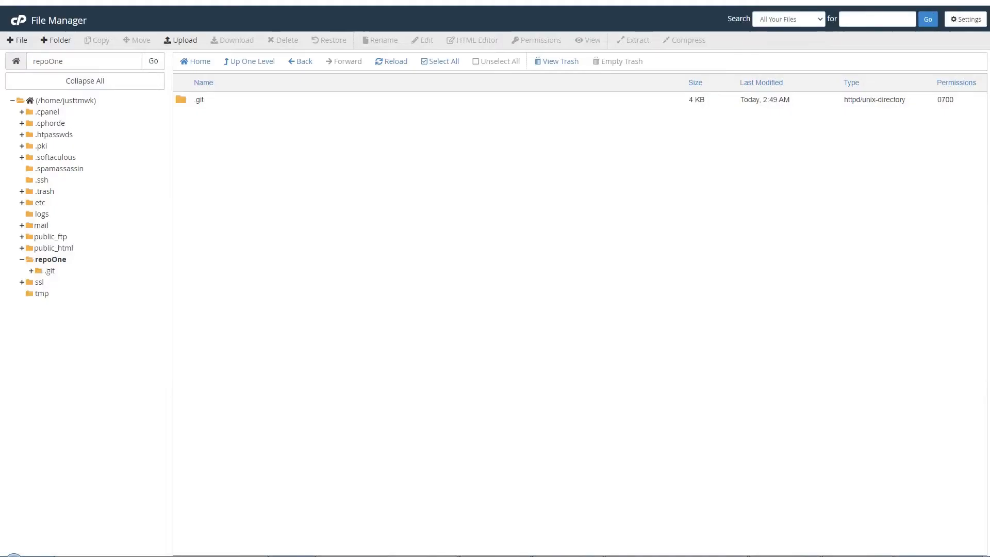
Go from the repoOne folder to the home directory in File Manager, reload it and review its contents.
{"action": "left_click", "coordinate": [300, 61]}
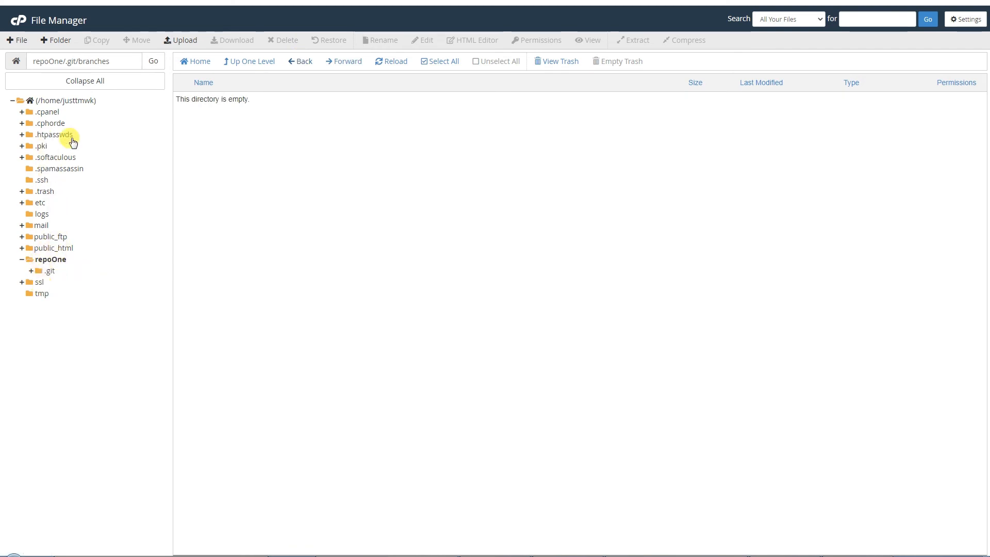
{"action": "left_click", "coordinate": [303, 64]}
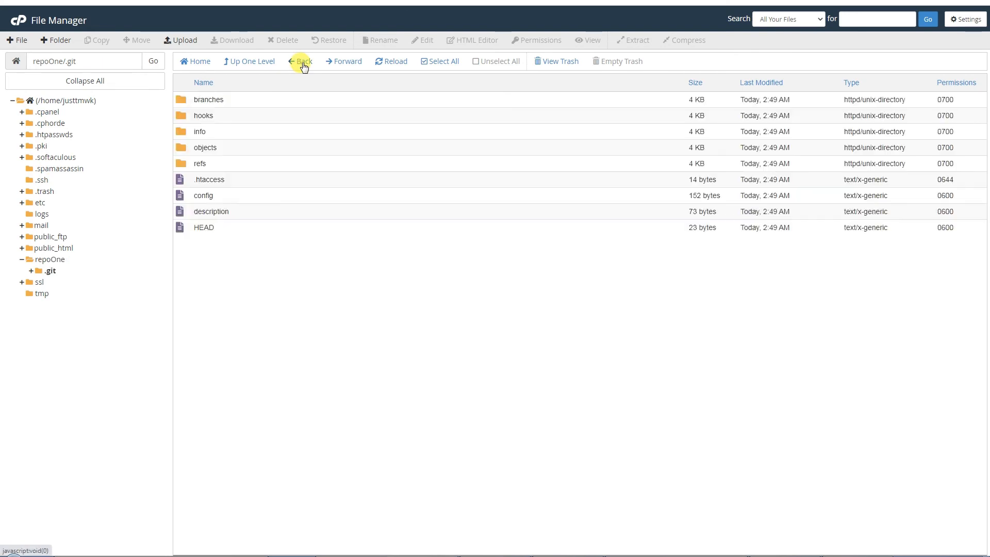
{"action": "left_click", "coordinate": [196, 61]}
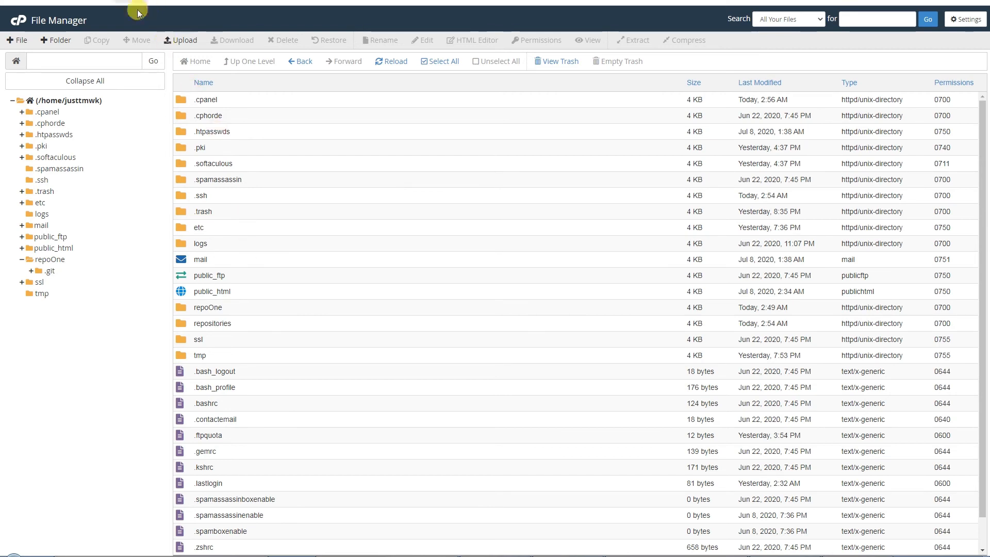
{"action": "left_click", "coordinate": [388, 61]}
{"action": "scroll", "coordinate": [354, 380], "scroll_direction": "down", "scroll_amount": 1}
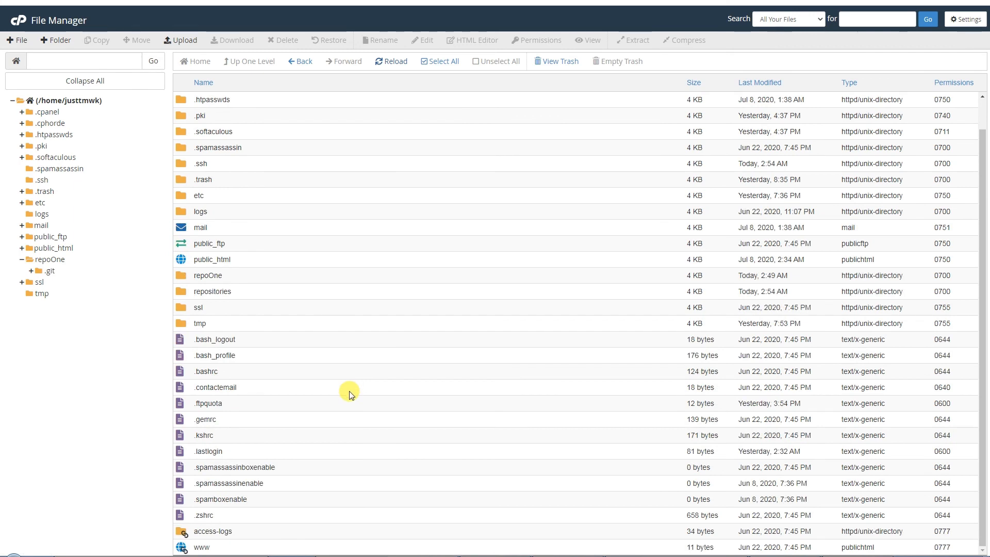
{"action": "scroll", "coordinate": [349, 391], "scroll_direction": "up", "scroll_amount": 1}
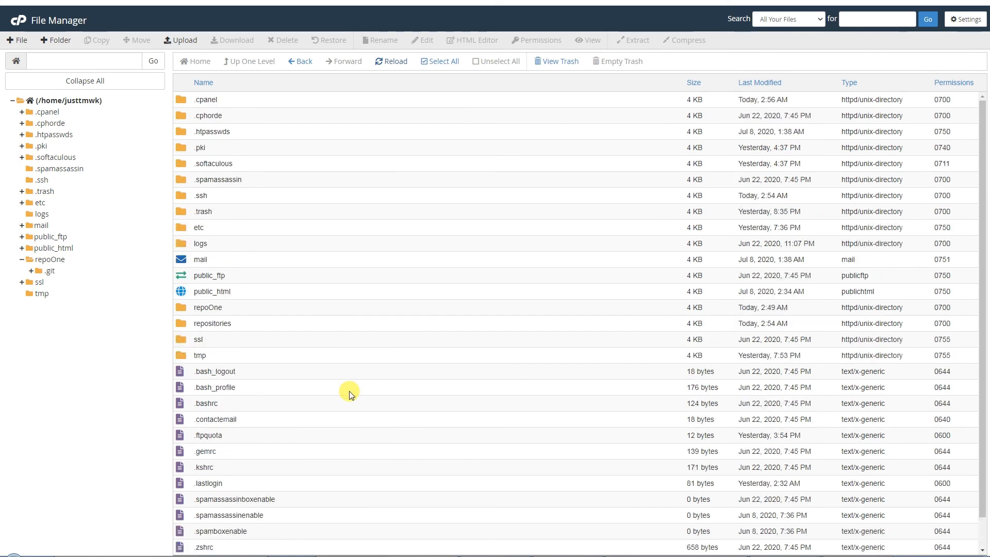
Open the react folder inside repositories and review the cloned files.
{"action": "left_click", "coordinate": [230, 307]}
{"action": "left_click", "coordinate": [243, 322]}
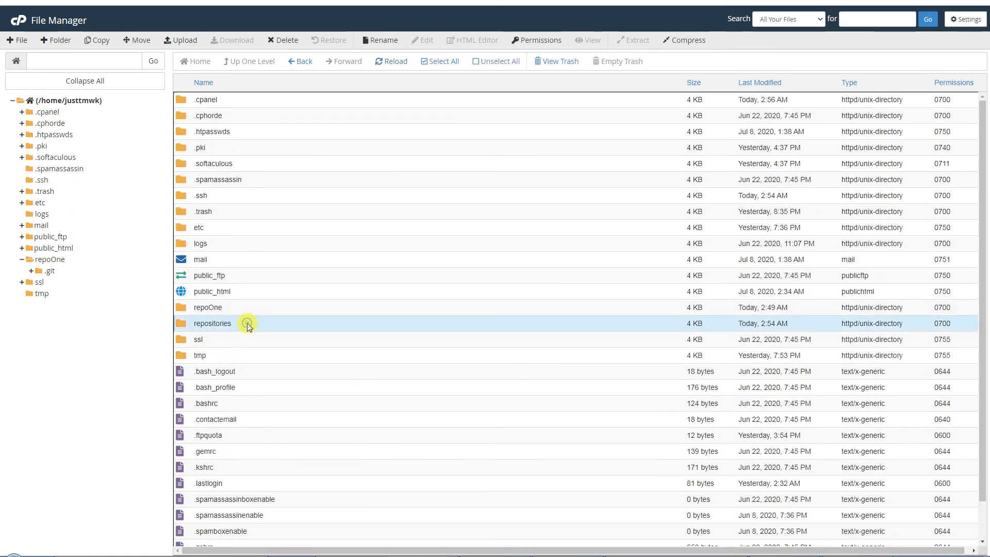
{"action": "double_click", "coordinate": [247, 323]}
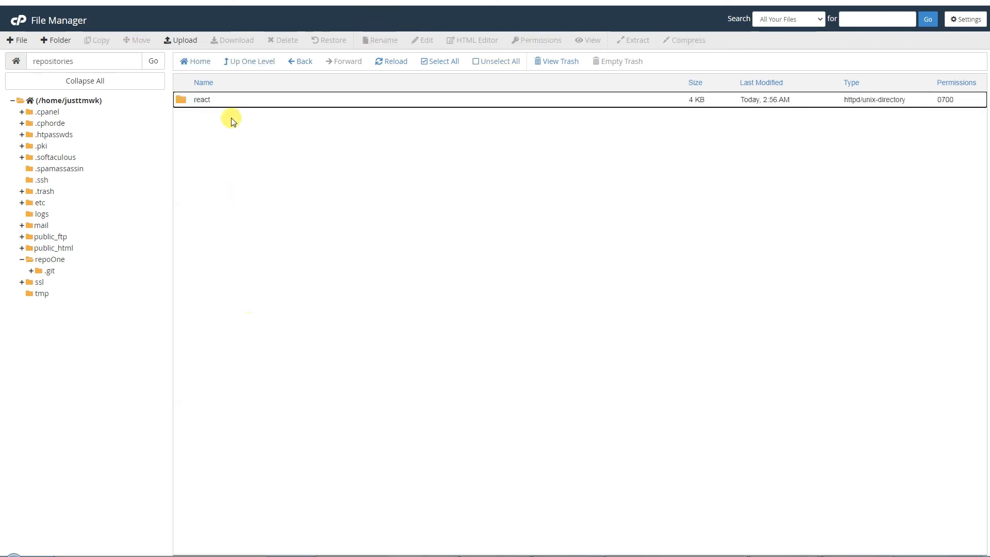
{"action": "double_click", "coordinate": [275, 100]}
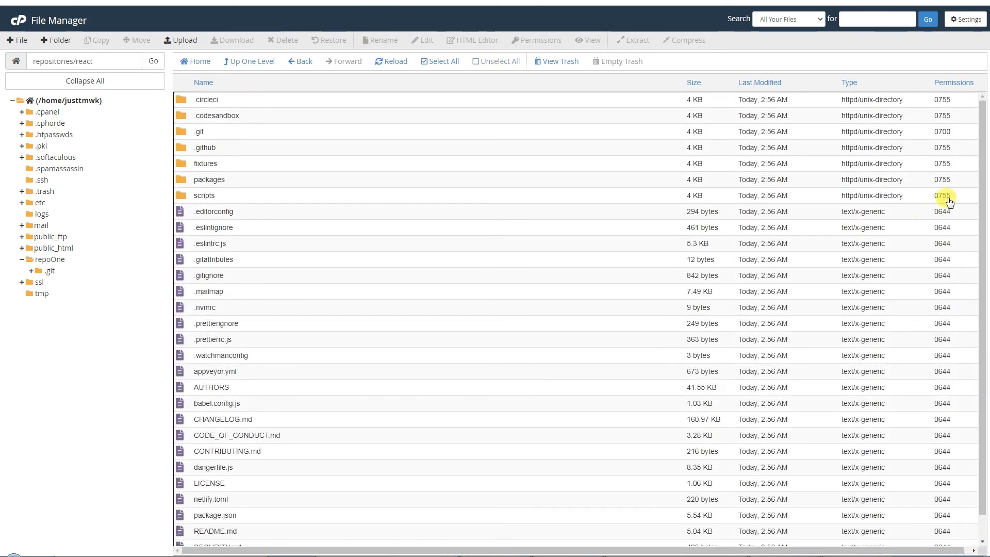
{"action": "left_click_drag", "start_coordinate": [982, 157], "coordinate": [984, 211]}
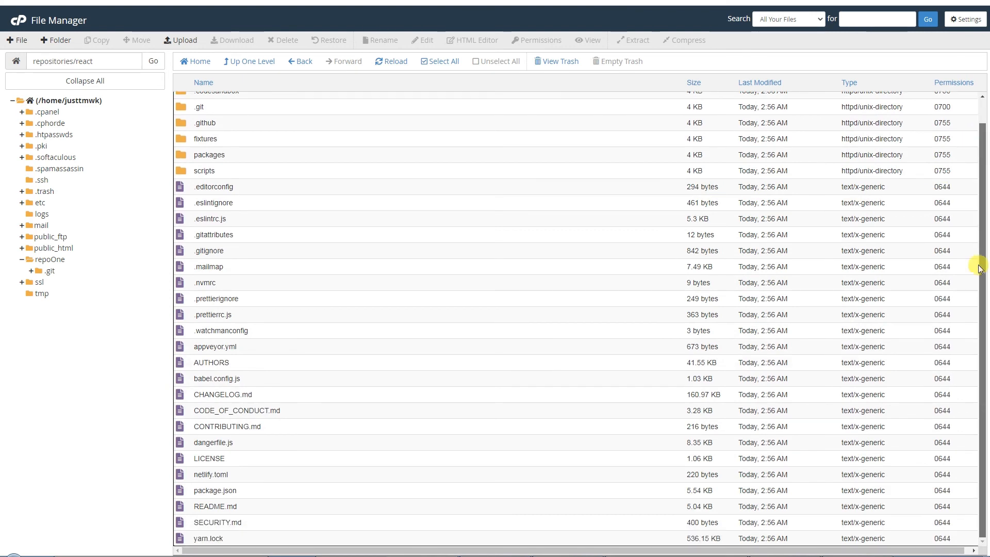
{"action": "scroll", "coordinate": [966, 142], "scroll_direction": "up", "scroll_amount": 1}
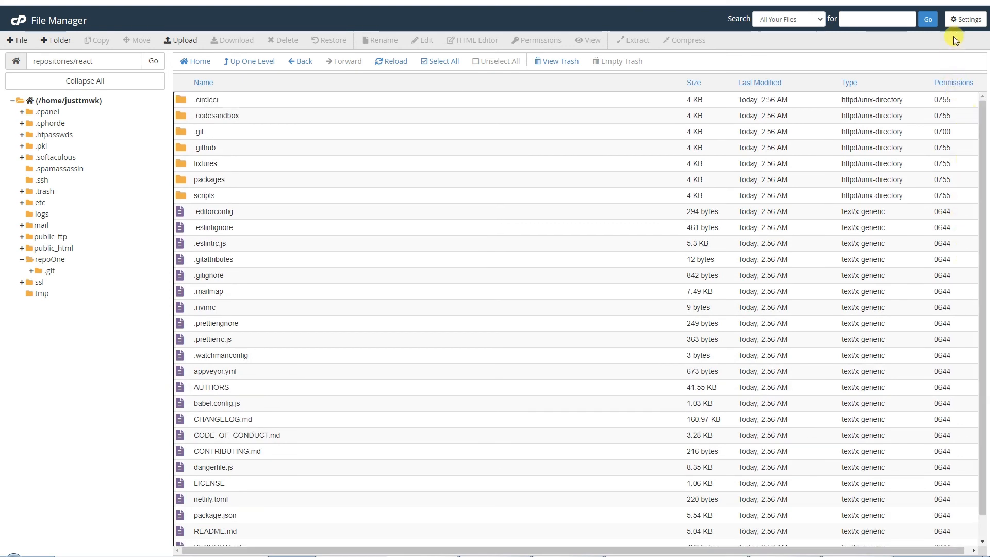
Save the File Manager preferences with Home Directory as the default and Show Hidden Files (dotfiles) enabled.
{"action": "left_click", "coordinate": [962, 19]}
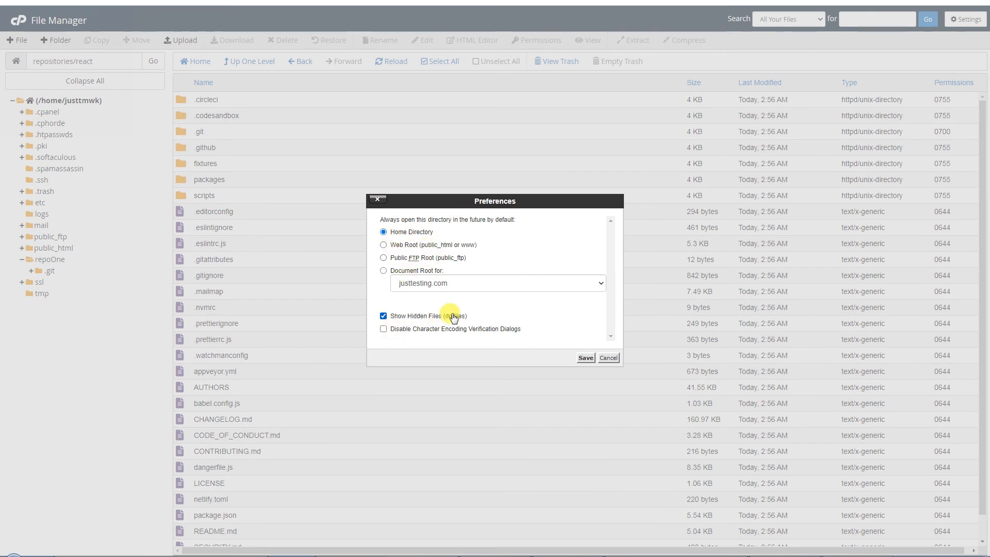
{"action": "left_click", "coordinate": [585, 357]}
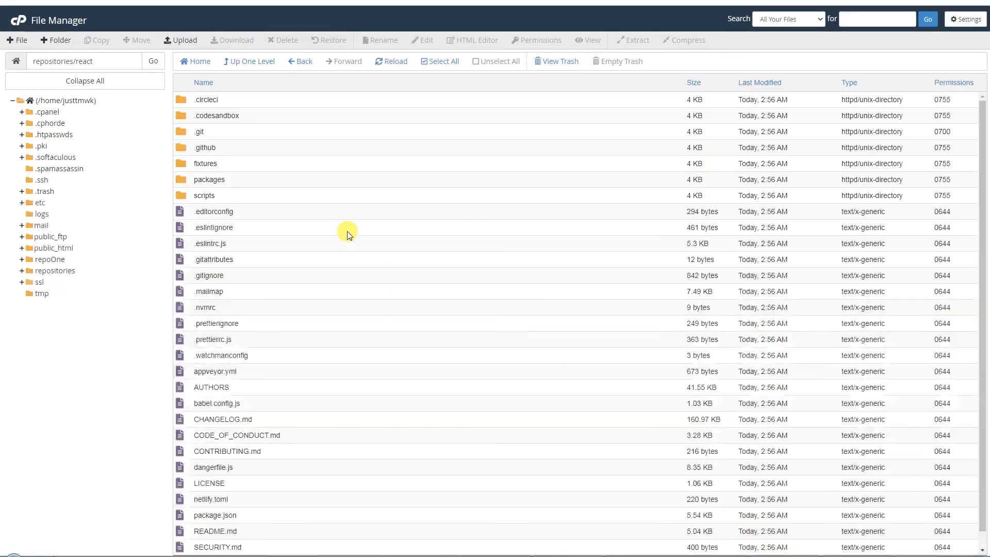
Look inside the react repository's .git folder and go back up to the repositories folder.
{"action": "left_click", "coordinate": [216, 133]}
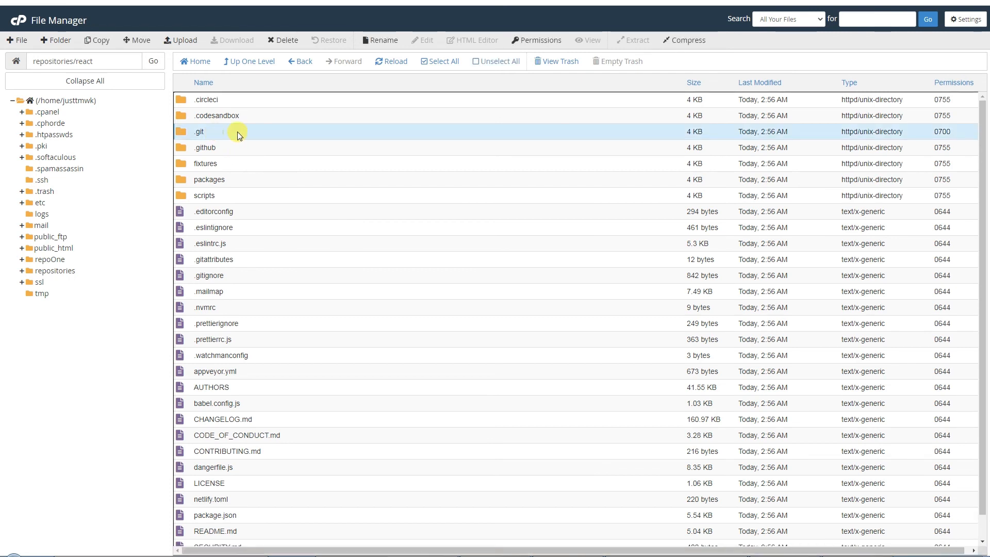
{"action": "left_click", "coordinate": [237, 145]}
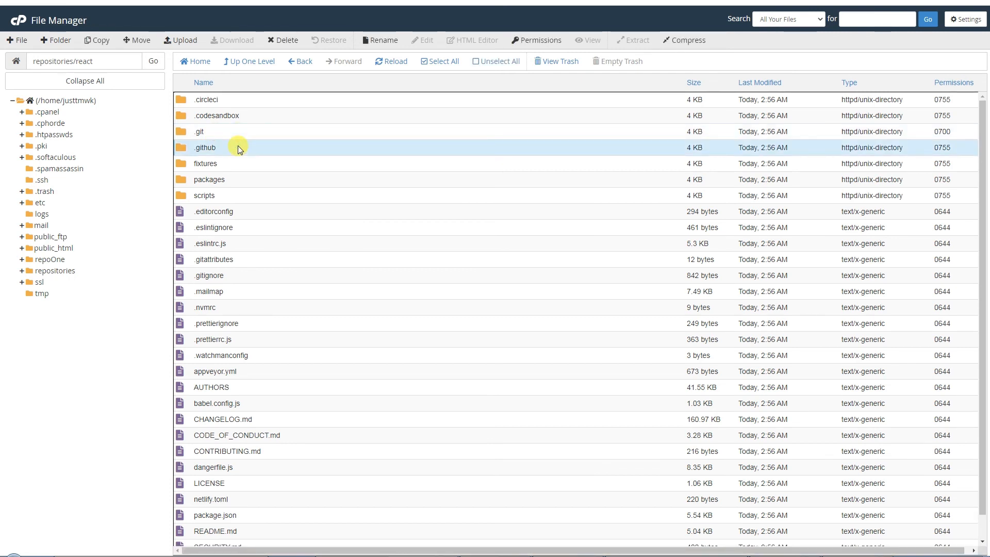
{"action": "left_click", "coordinate": [236, 131]}
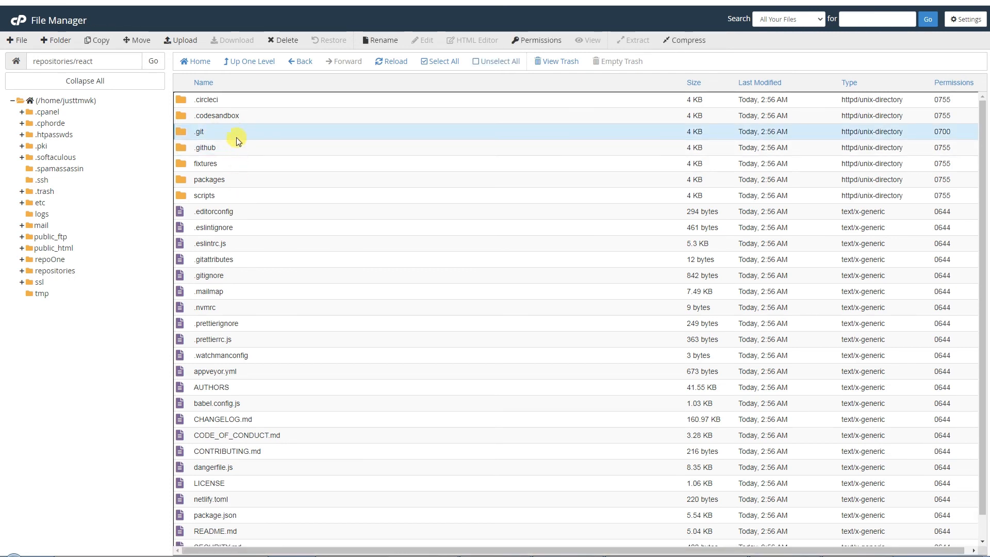
{"action": "double_click", "coordinate": [237, 132]}
{"action": "left_click", "coordinate": [297, 62]}
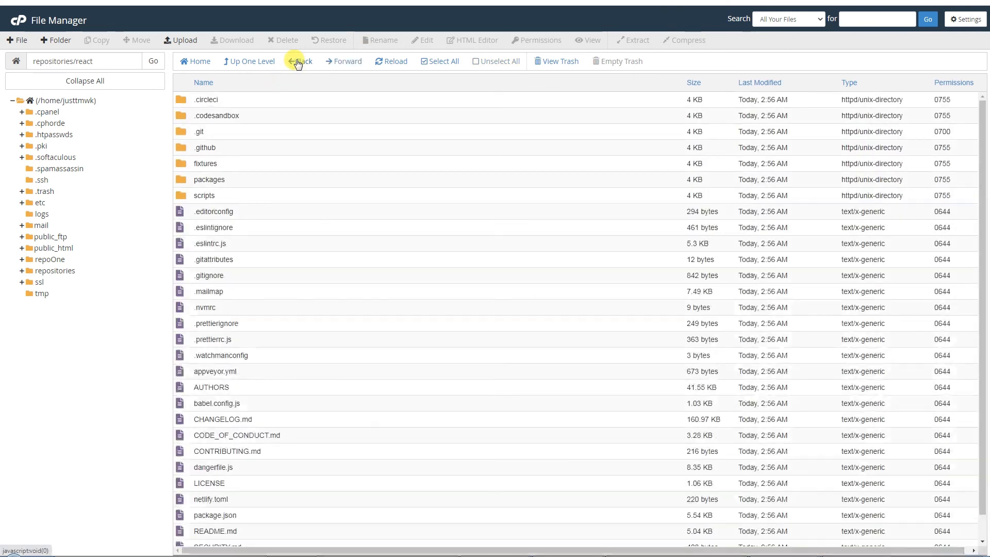
{"action": "left_click", "coordinate": [256, 62]}
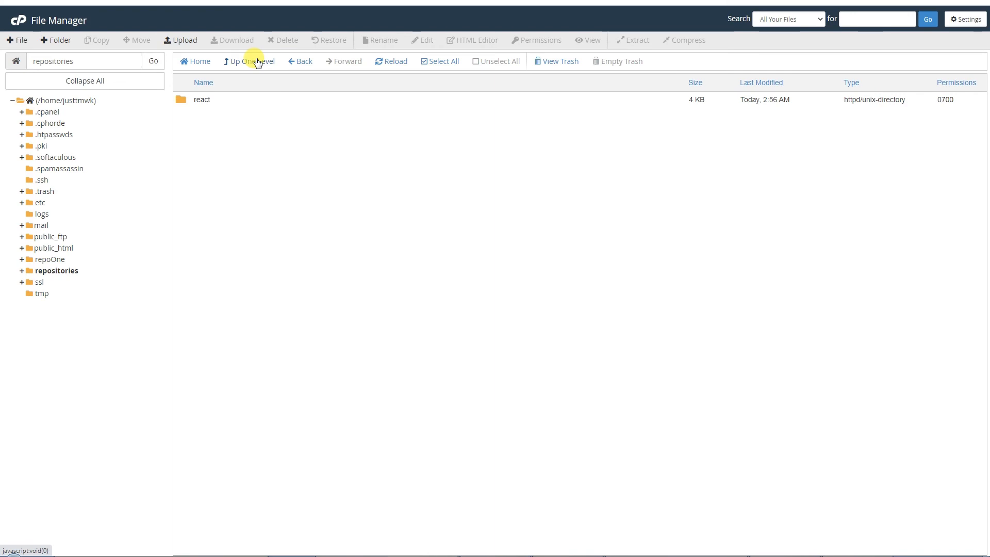
Switch back to Git Version Control and review the list of repositories.
{"action": "left_click", "coordinate": [313, 1]}
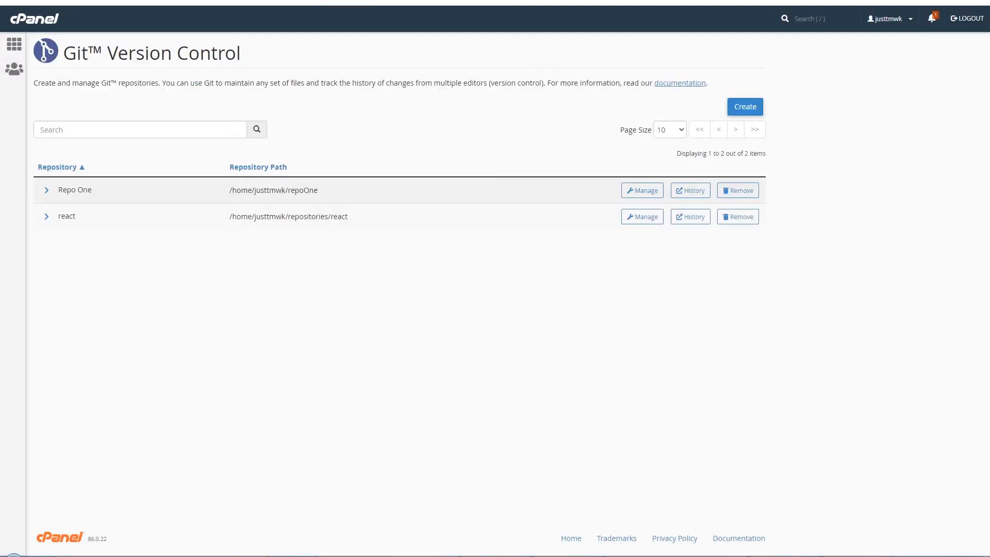
{"action": "left_click_drag", "start_coordinate": [271, 51], "coordinate": [62, 54]}
{"action": "left_click", "coordinate": [145, 253]}
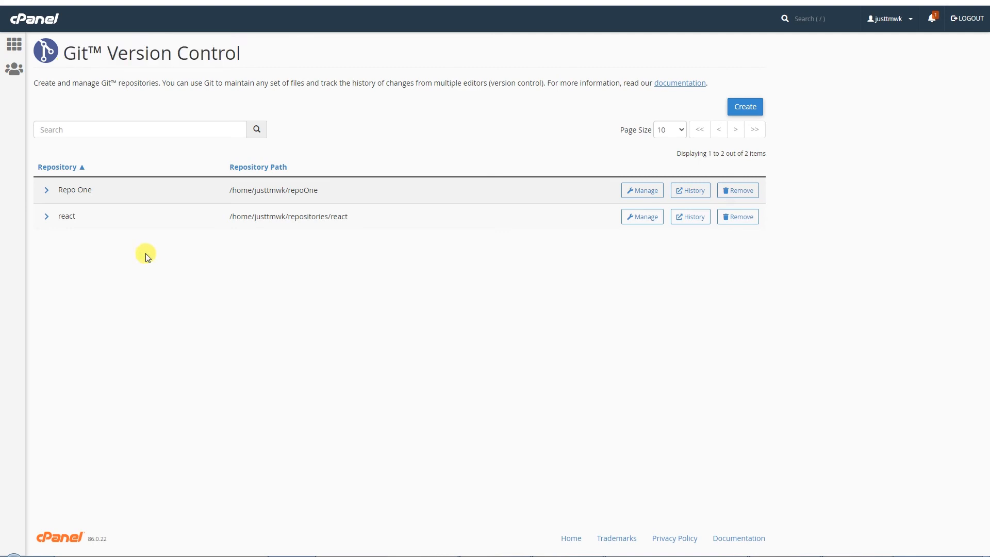